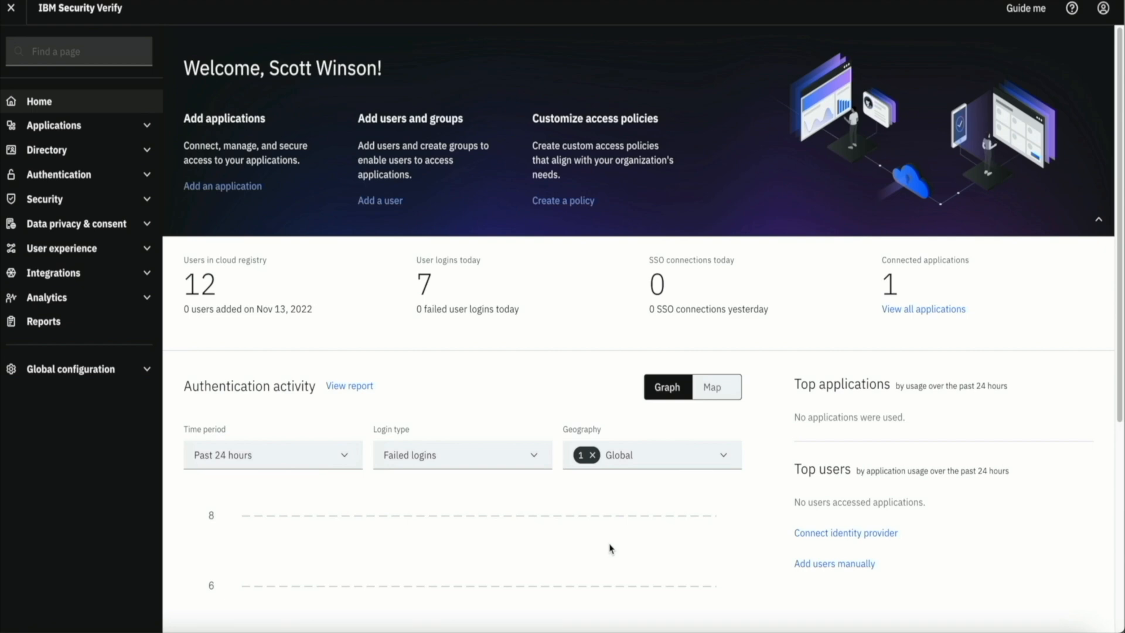
Start creating a new dynamic role from App role management
click(67, 130)
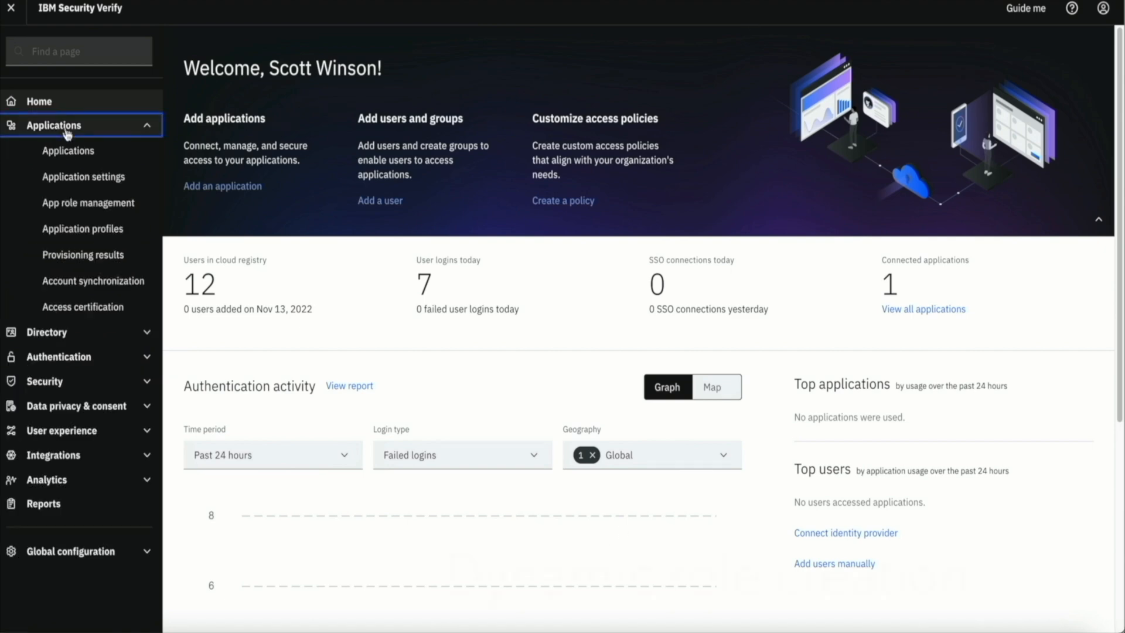
click(72, 151)
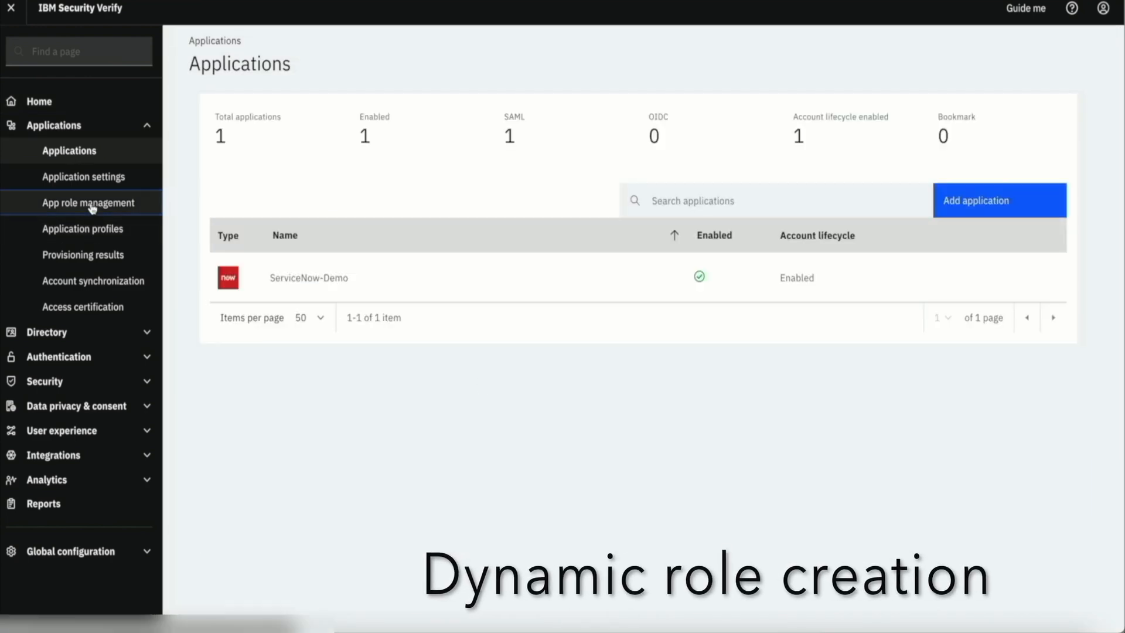
click(92, 205)
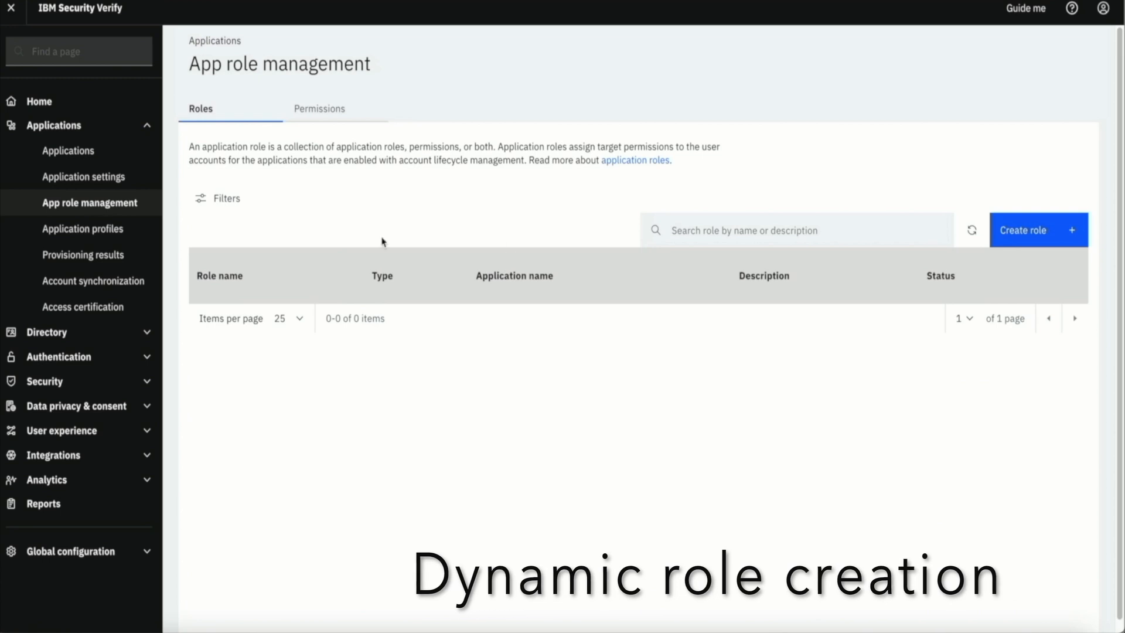
click(1015, 229)
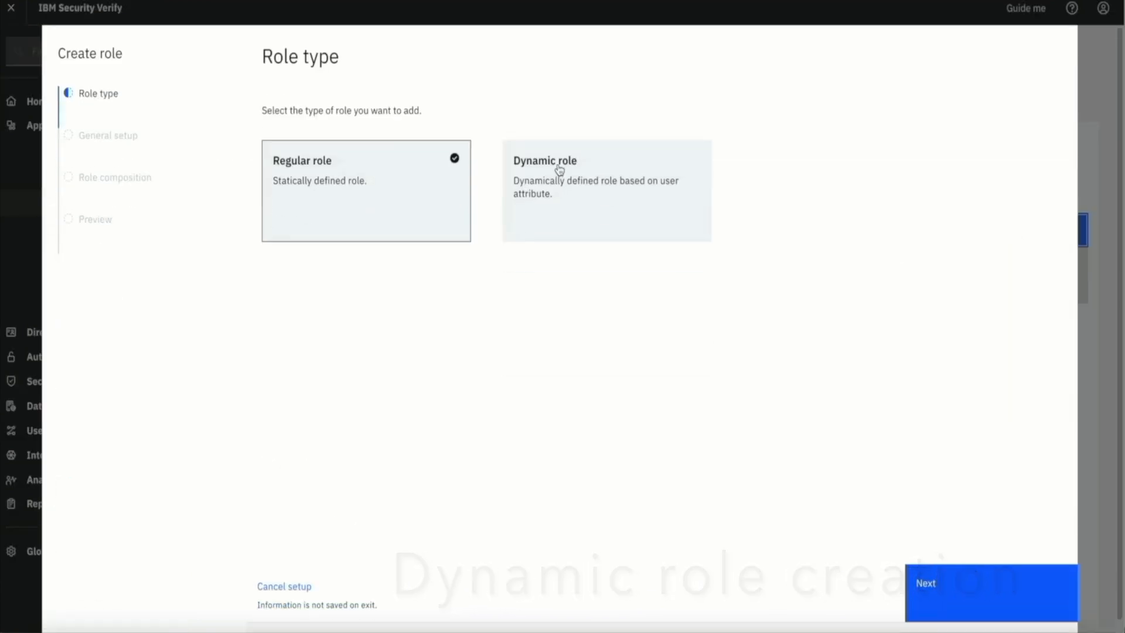
click(589, 183)
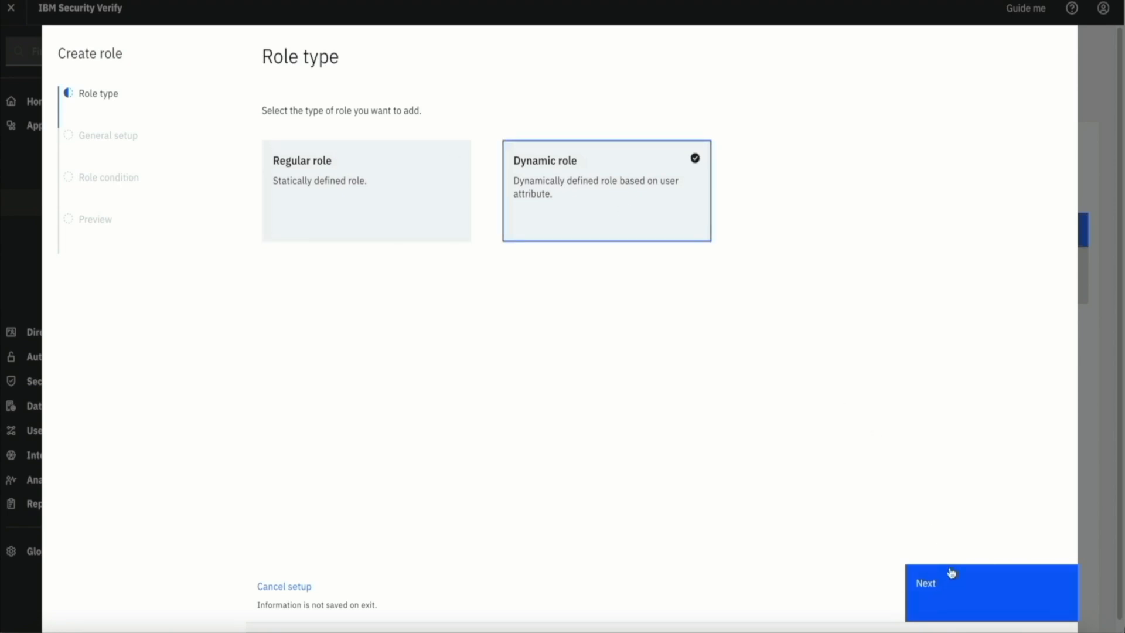
click(962, 590)
Name the role 'Marketing users role' with description 'all marketing users'
click(389, 174)
text(Marketing users role)
key(Tab)
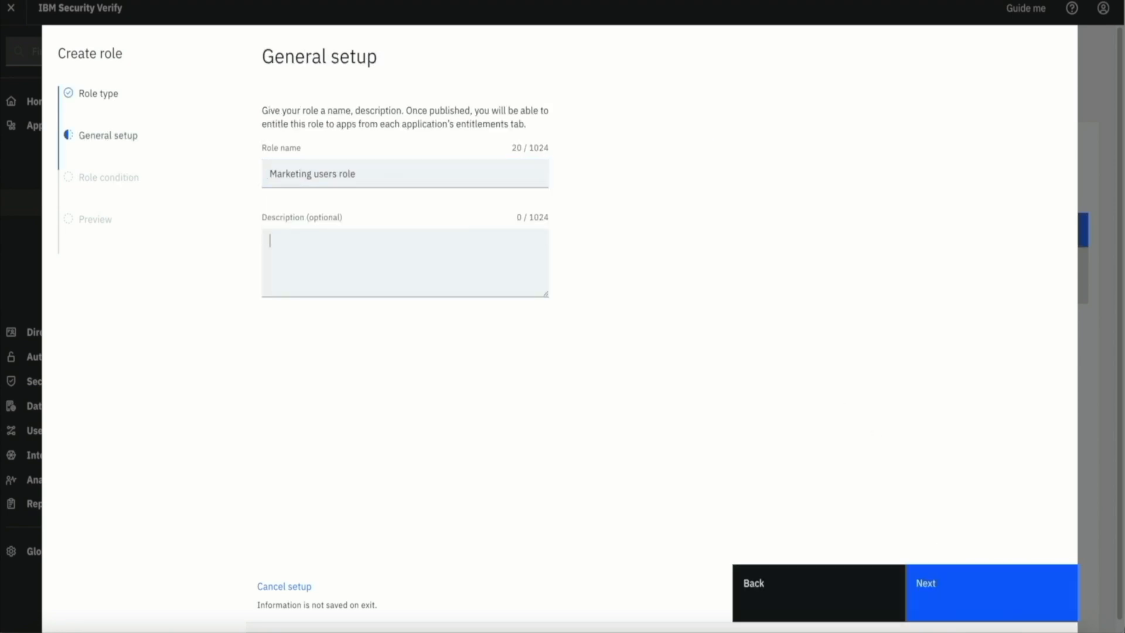
text(all marketing users)
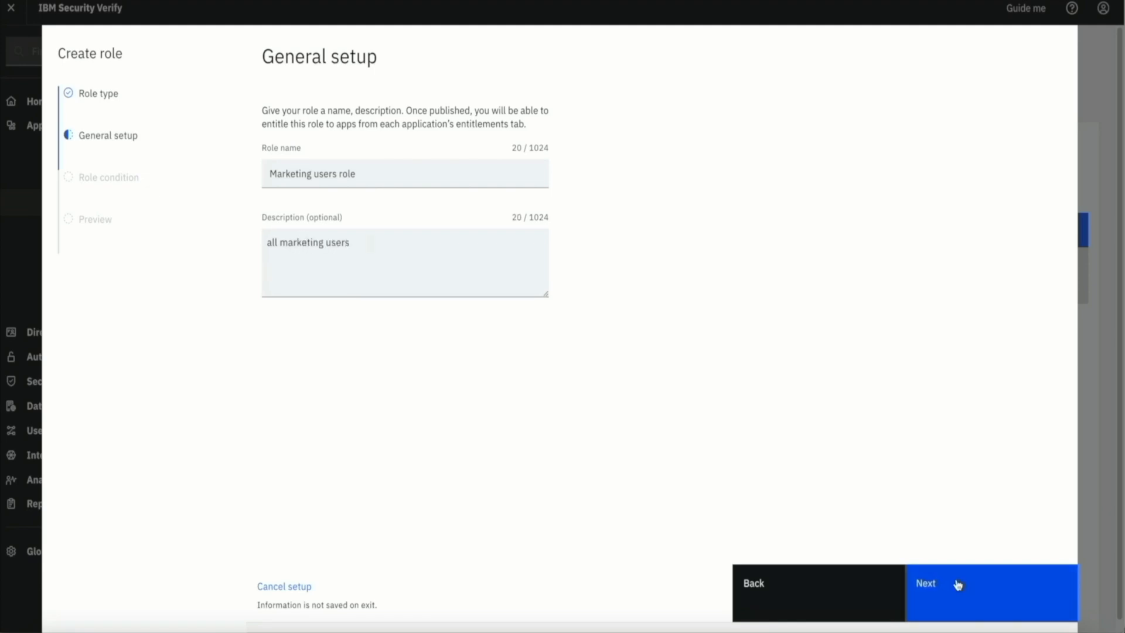
click(957, 584)
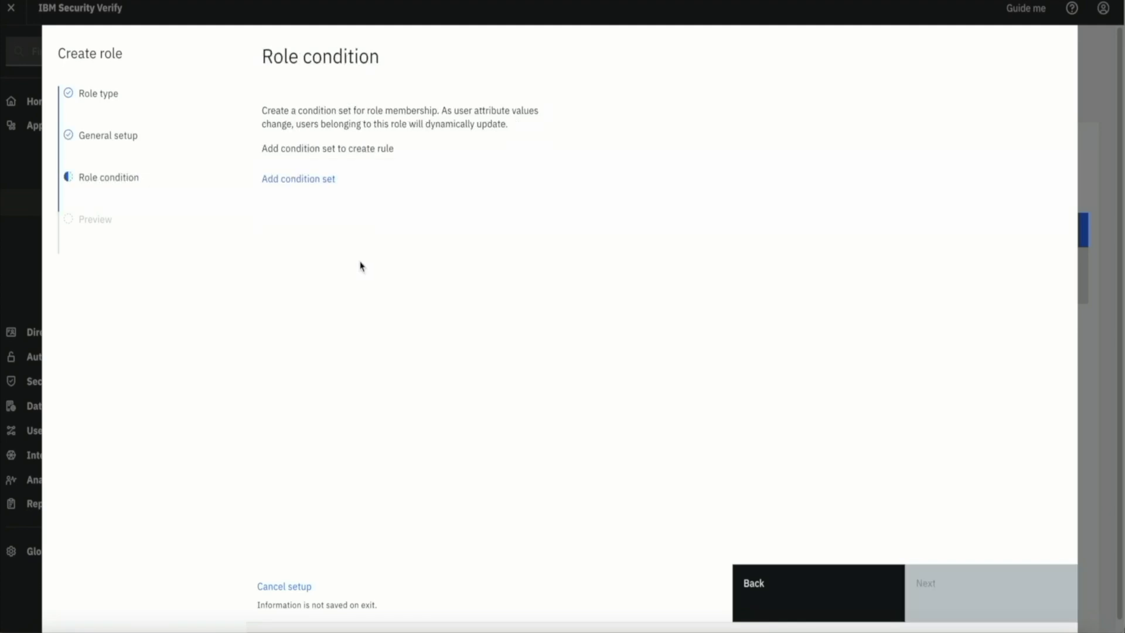
Set the membership condition to Department equal to marketing, removing the extra empty condition set
click(296, 179)
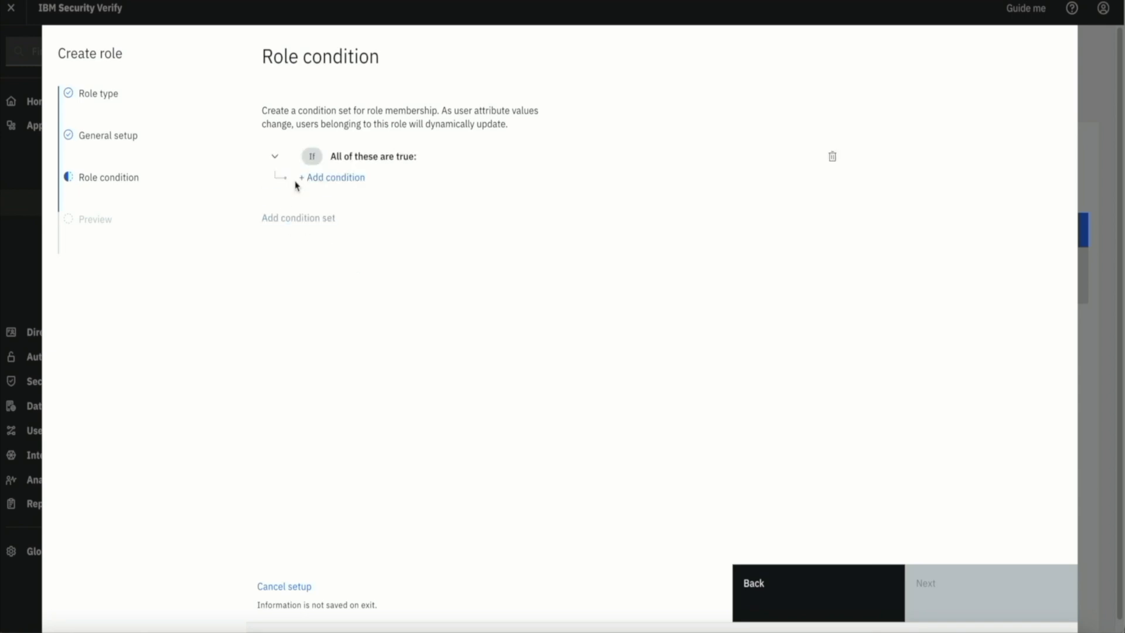
click(330, 181)
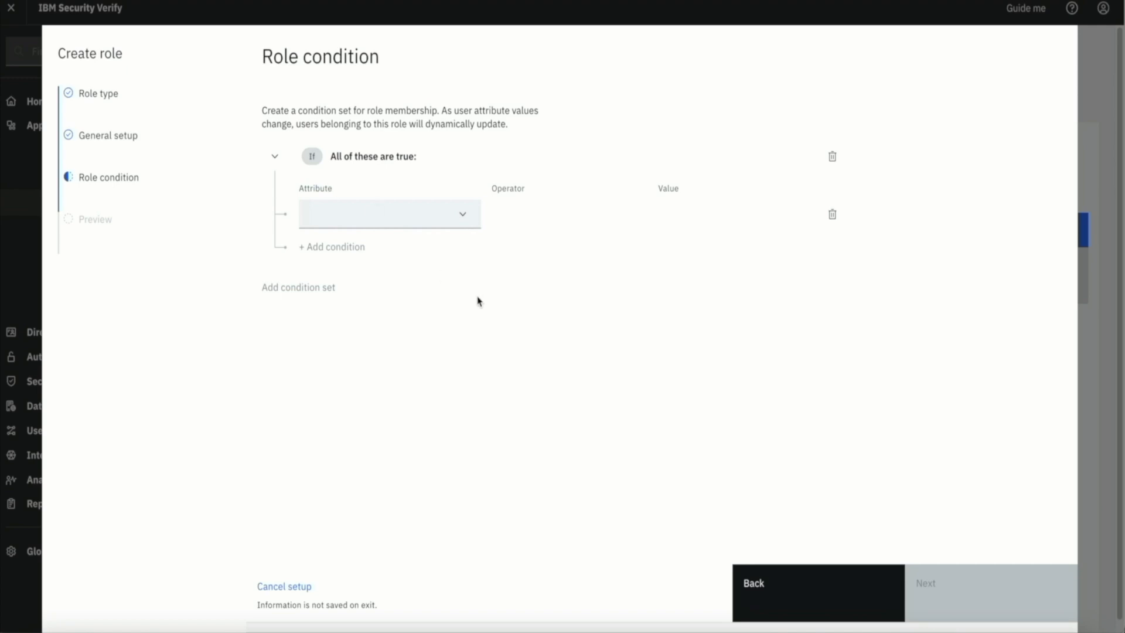
click(465, 227)
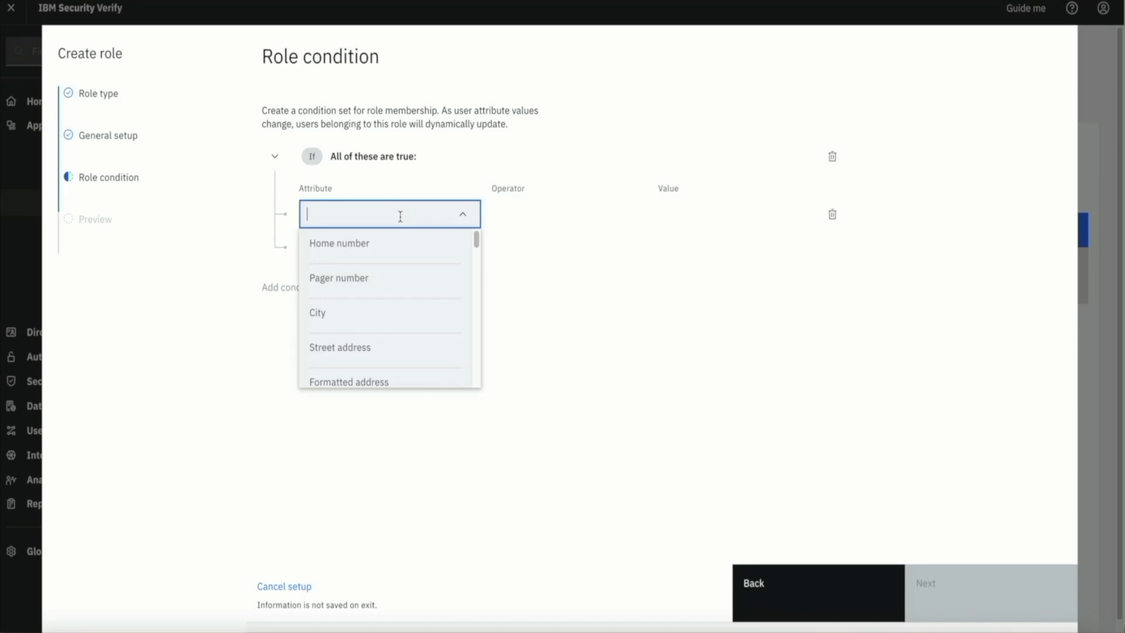
text(depa)
click(389, 246)
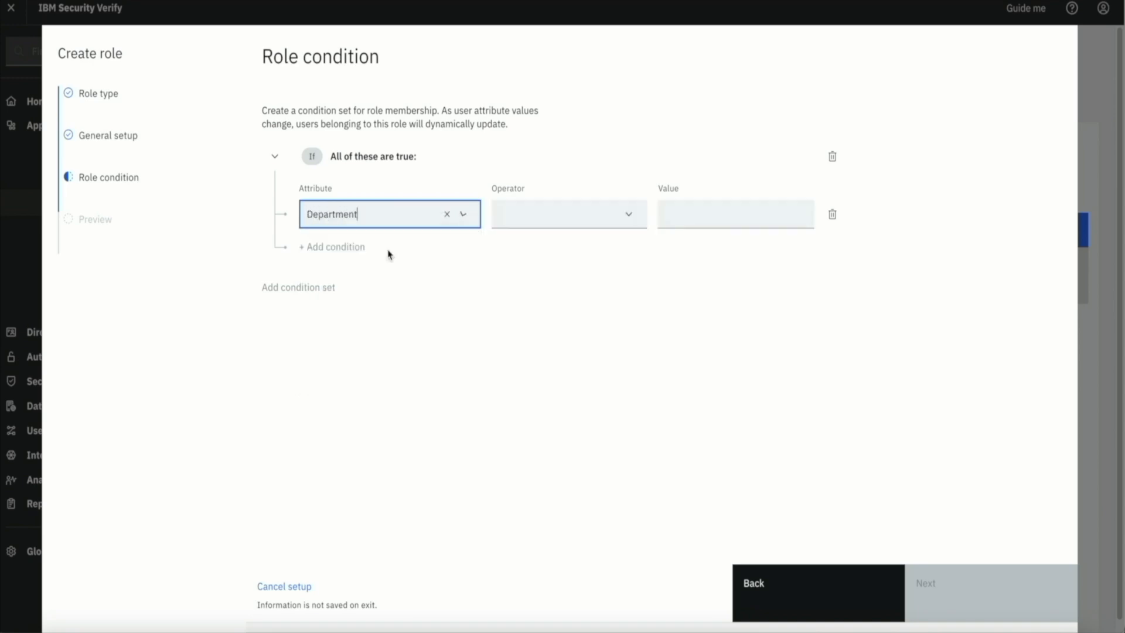
click(628, 221)
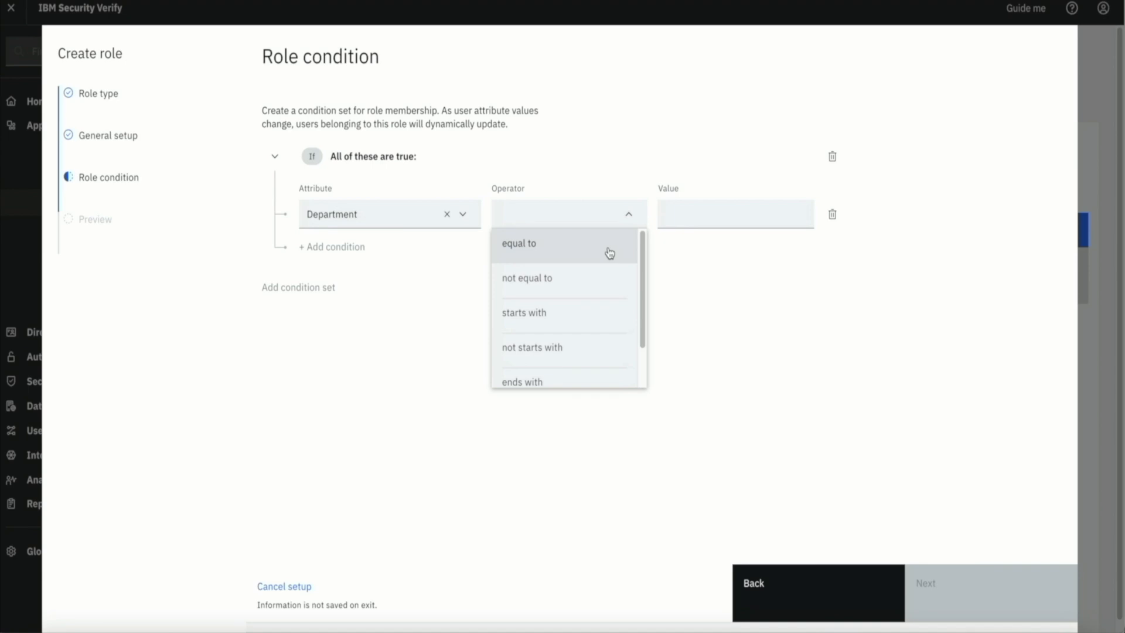
click(611, 251)
click(694, 219)
text(marketing)
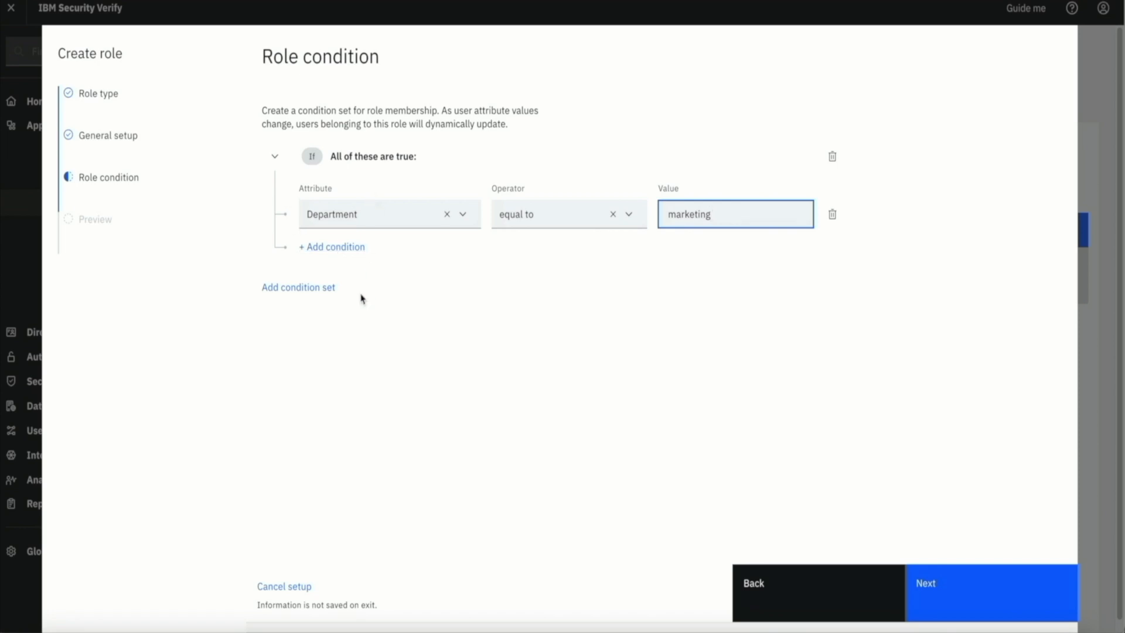
click(293, 289)
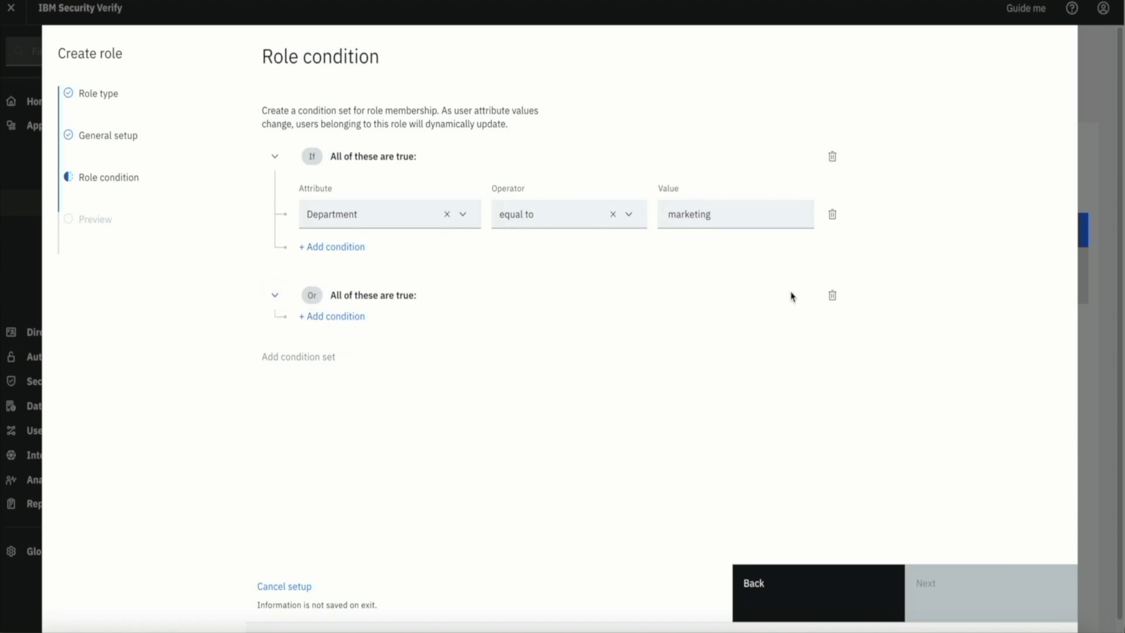
click(833, 296)
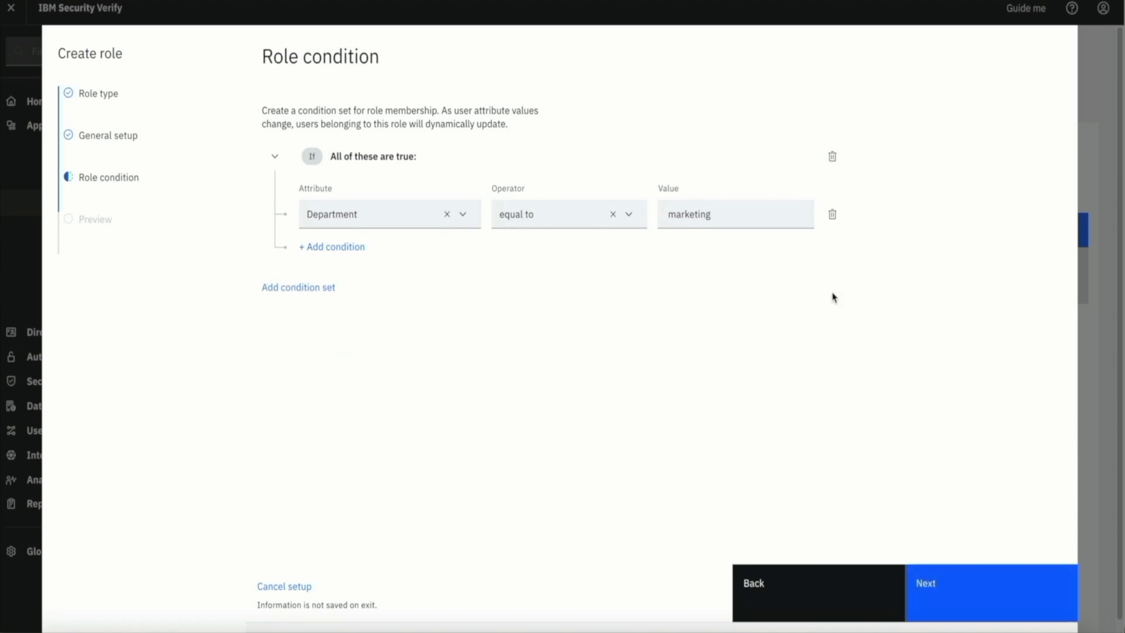
click(958, 587)
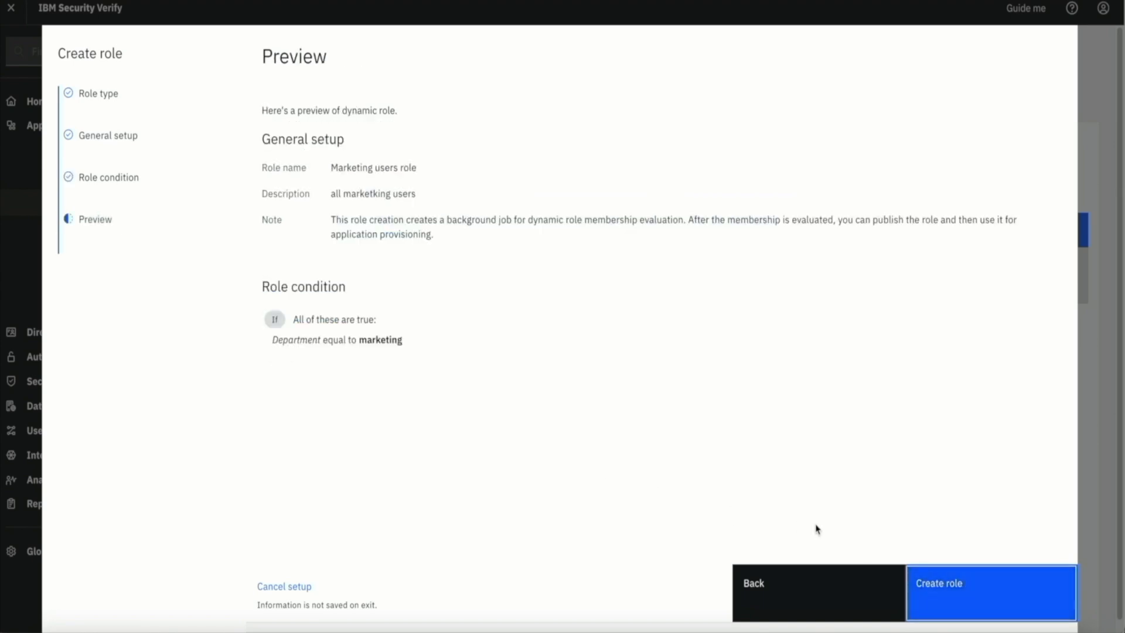
Create the Marketing users role, review its four members and publish it
click(939, 582)
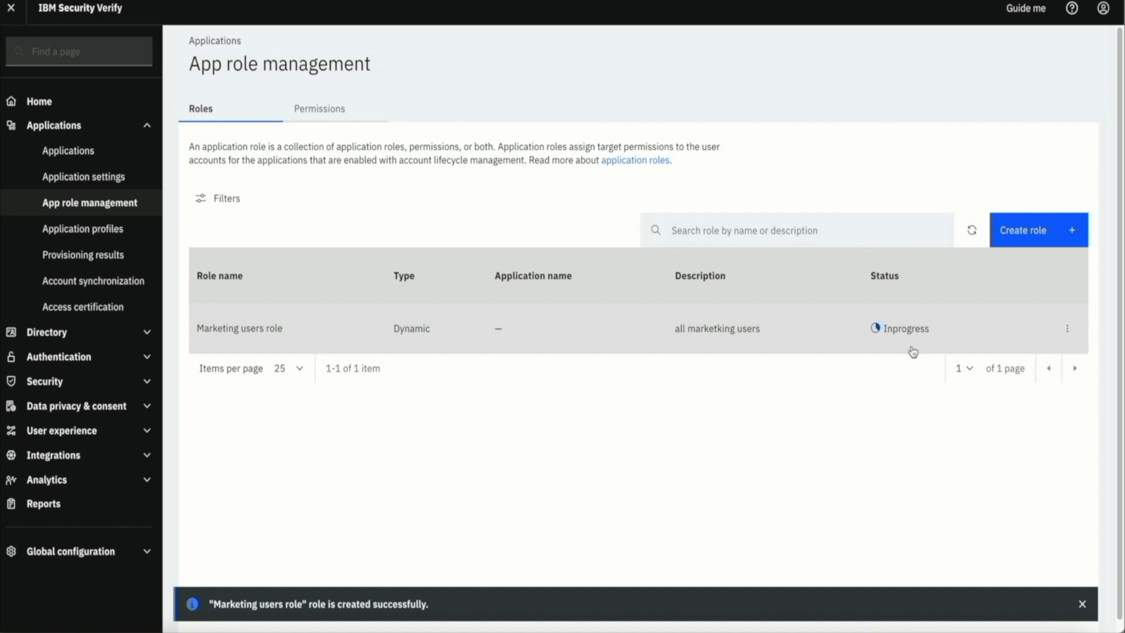
click(971, 232)
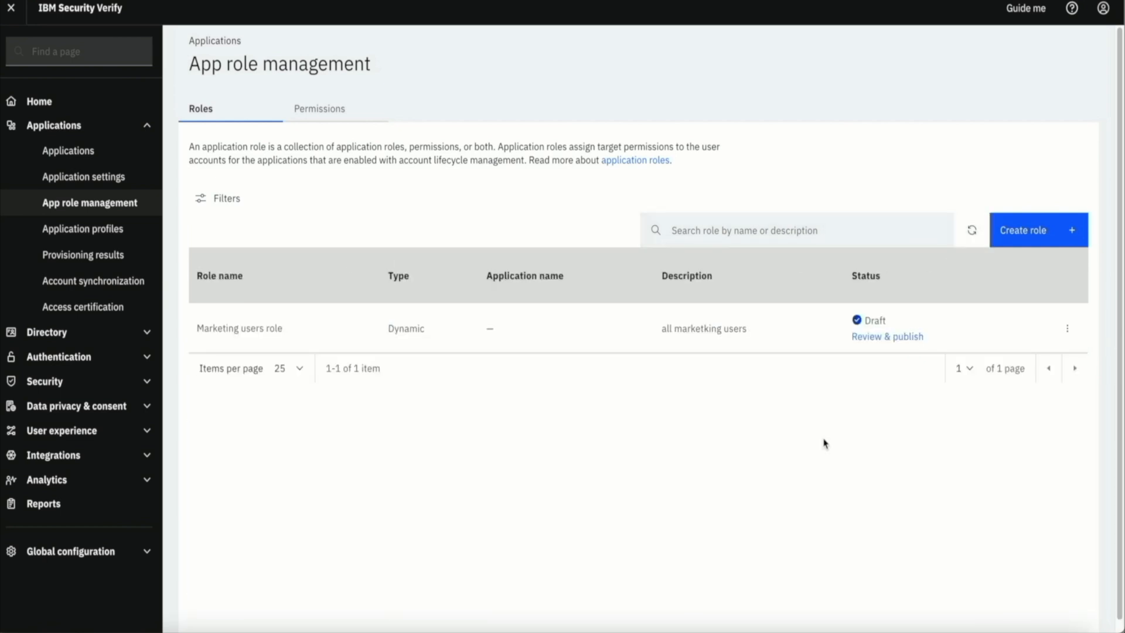
click(870, 337)
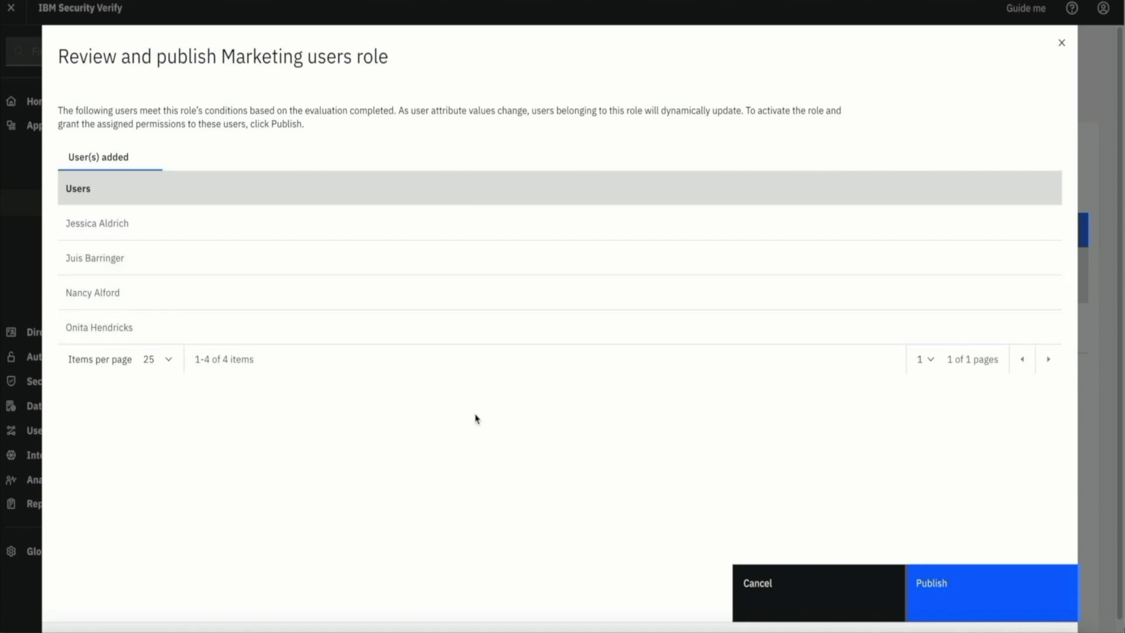
click(963, 581)
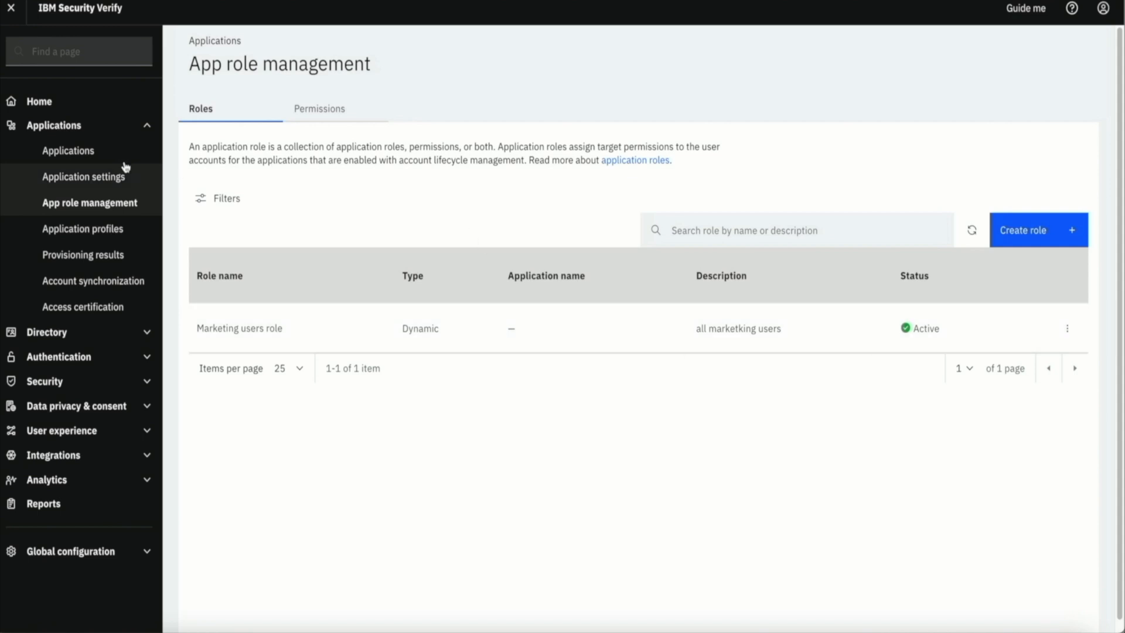
Add Marketing users role as a ServiceNow-Demo entitlement, save, and check provisioning results
click(69, 153)
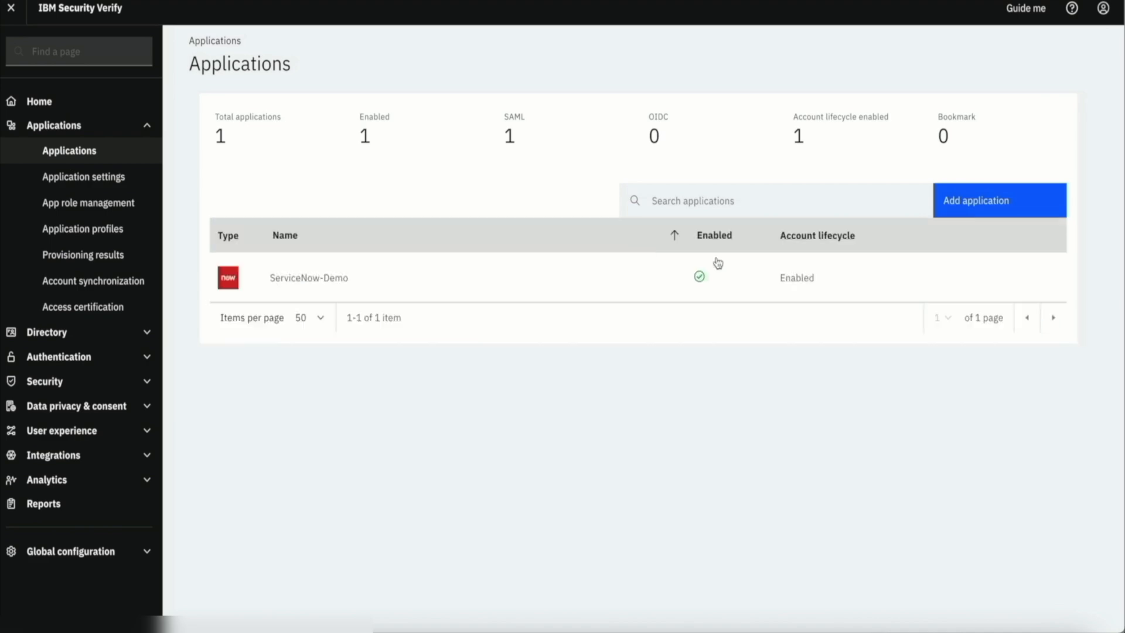
click(1025, 279)
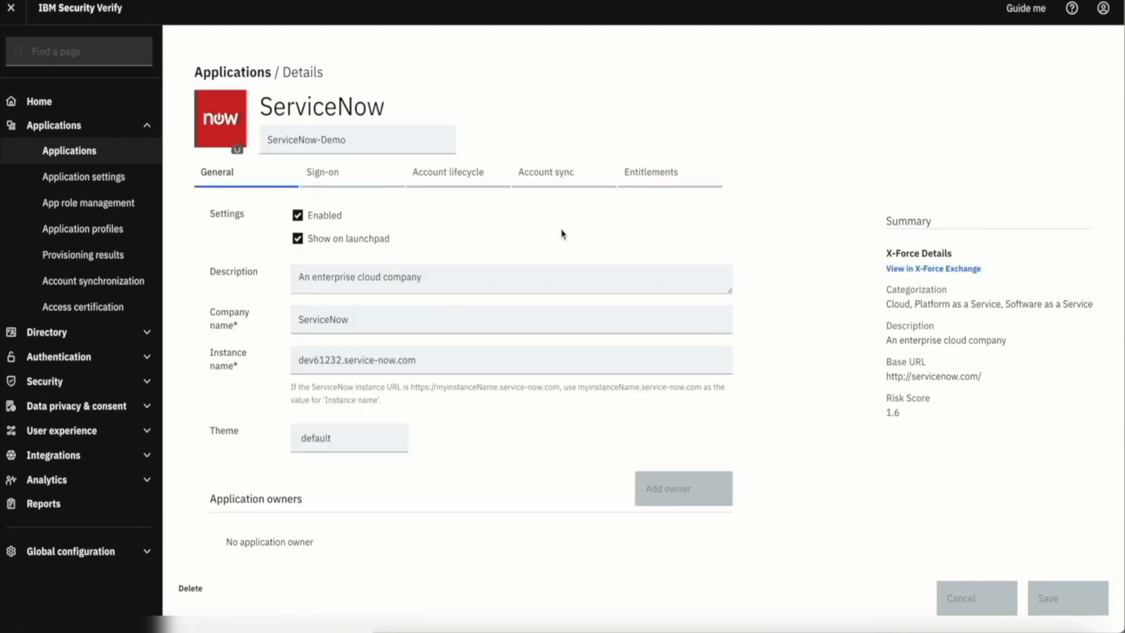
click(644, 173)
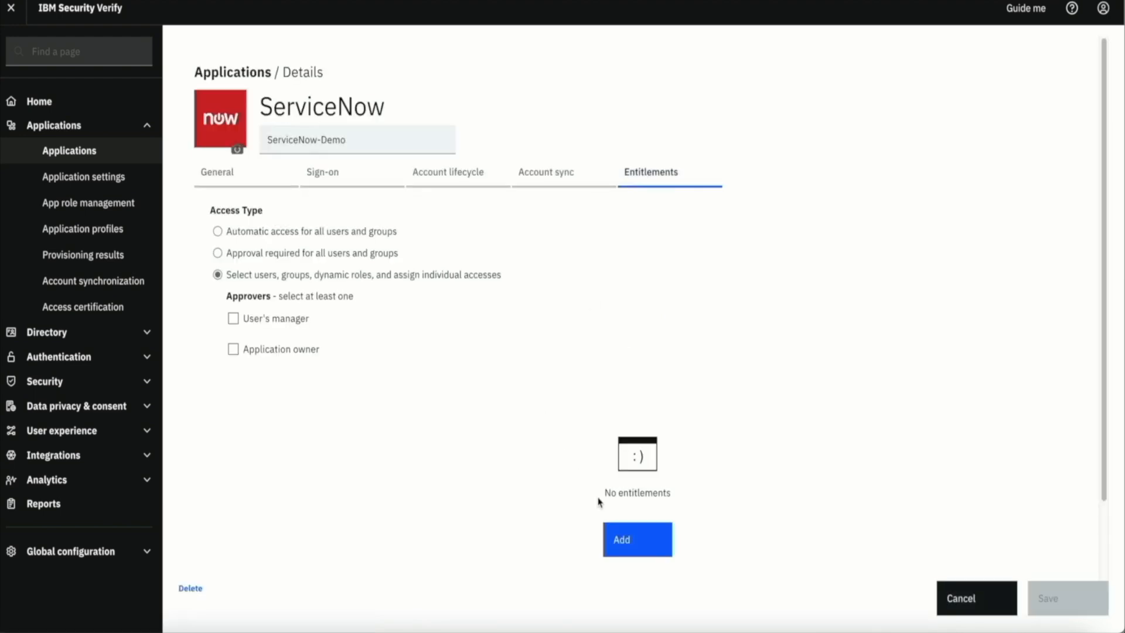
click(630, 542)
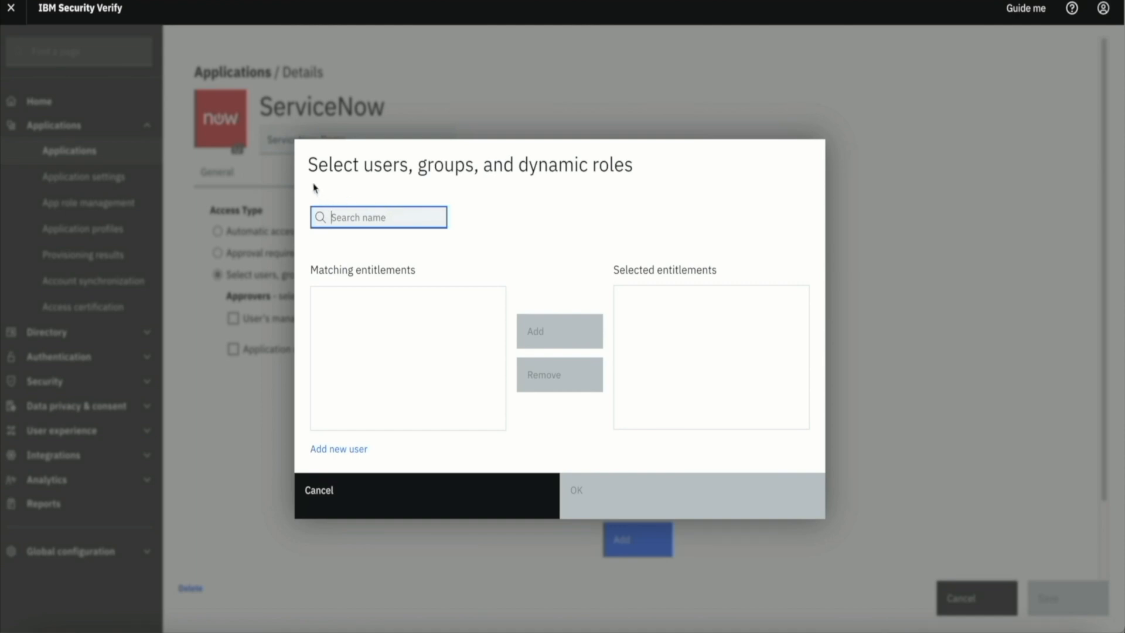
click(393, 218)
text(marketing)
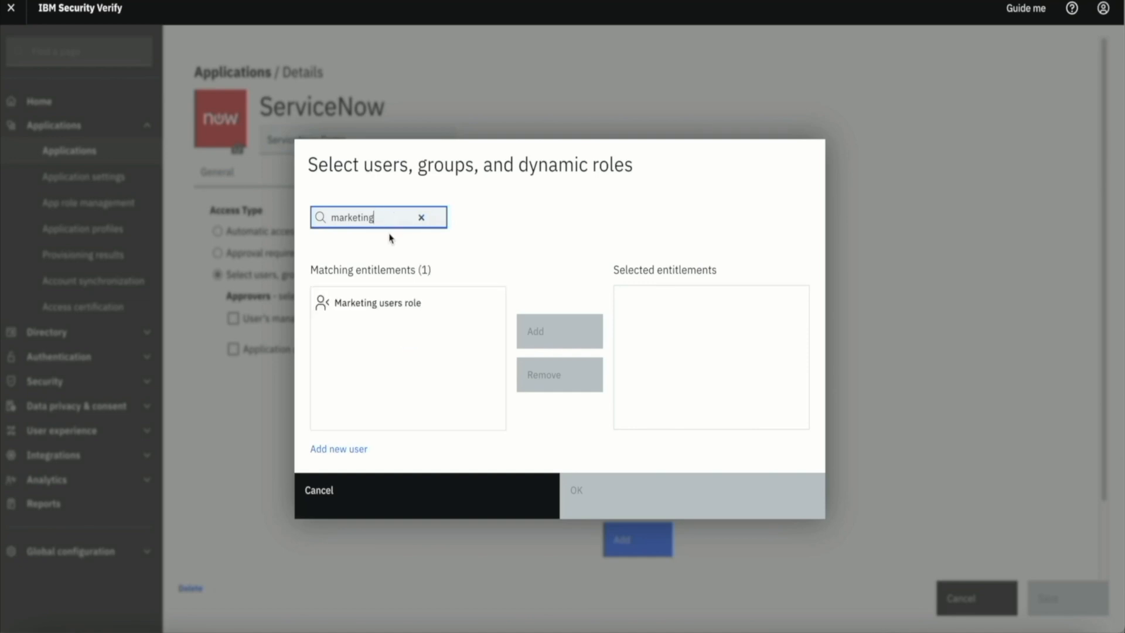
click(378, 305)
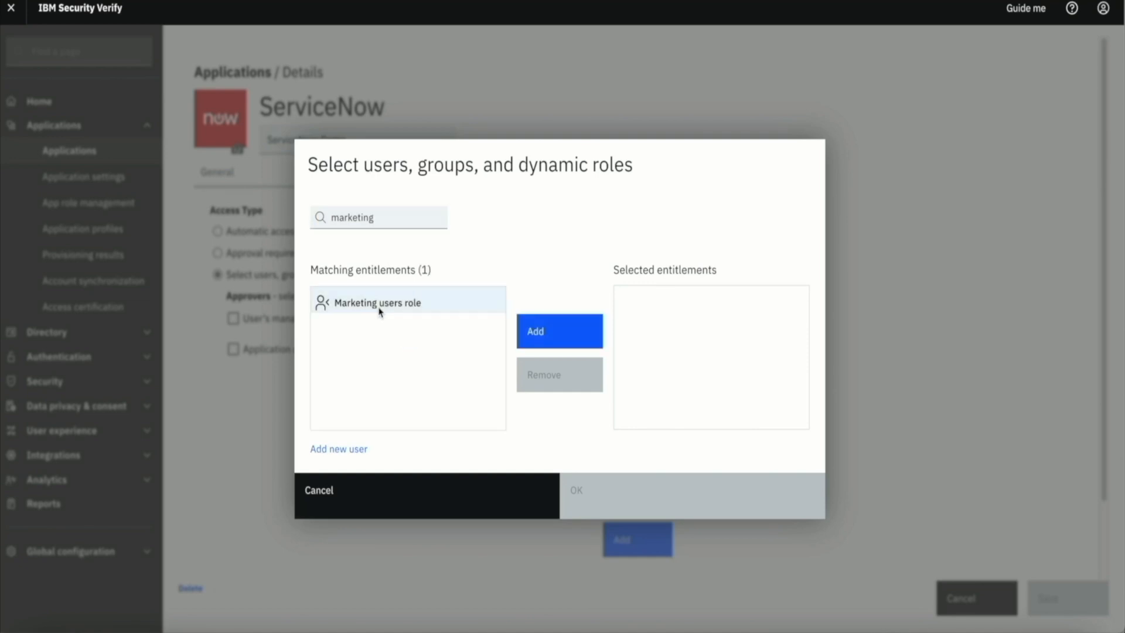
click(535, 329)
click(626, 476)
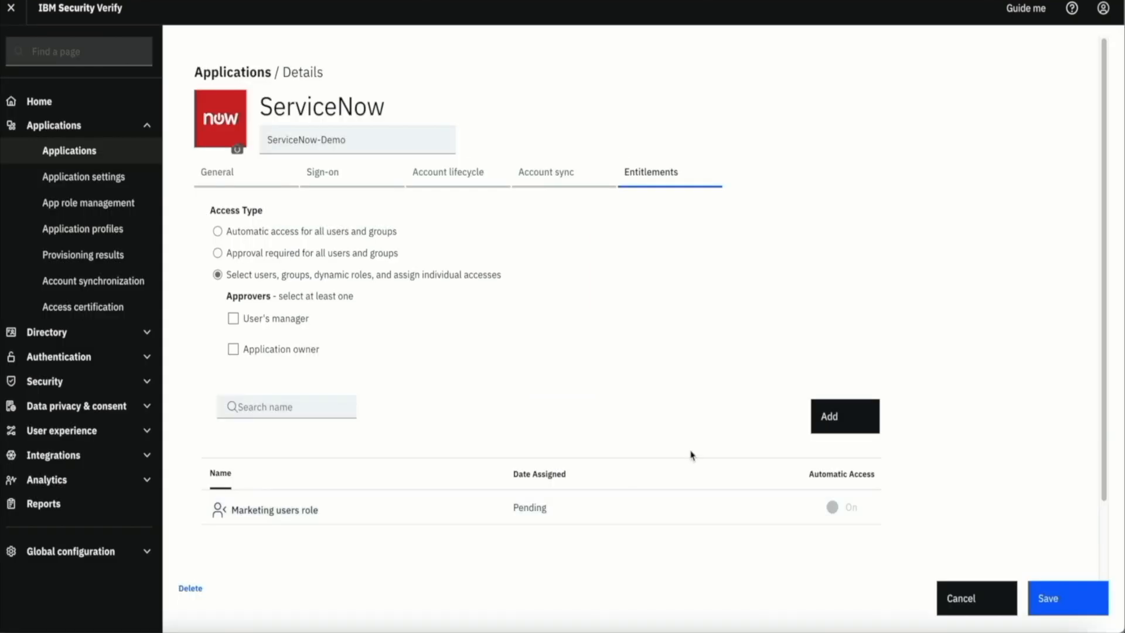
click(1065, 600)
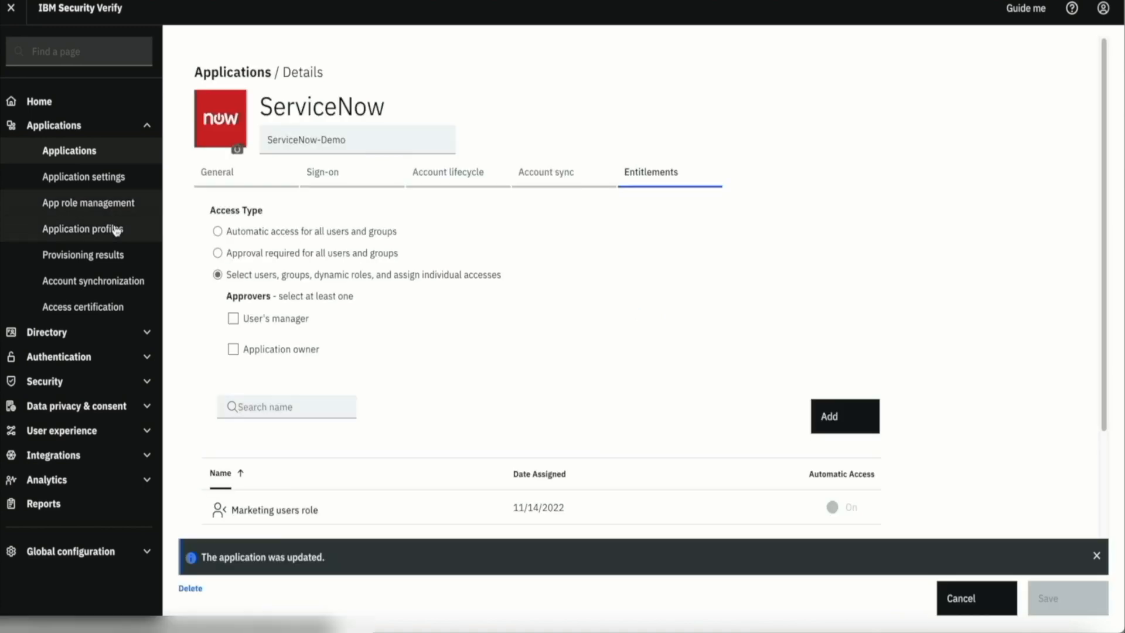
click(78, 261)
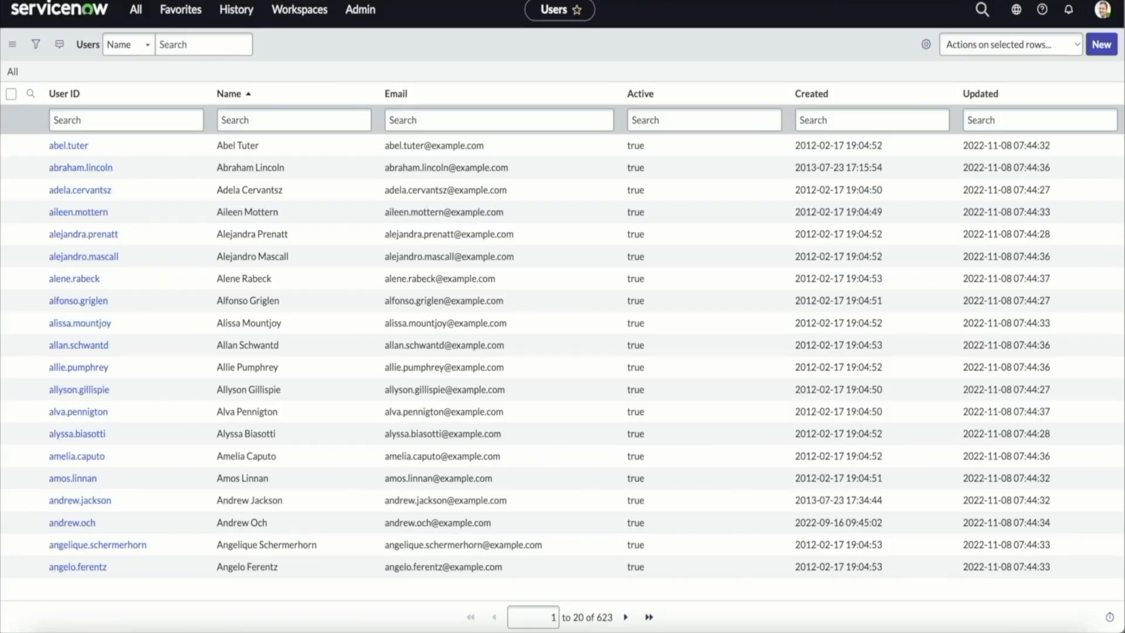
Filter the ServiceNow Users list's Email column by the test e-mail address
click(459, 119)
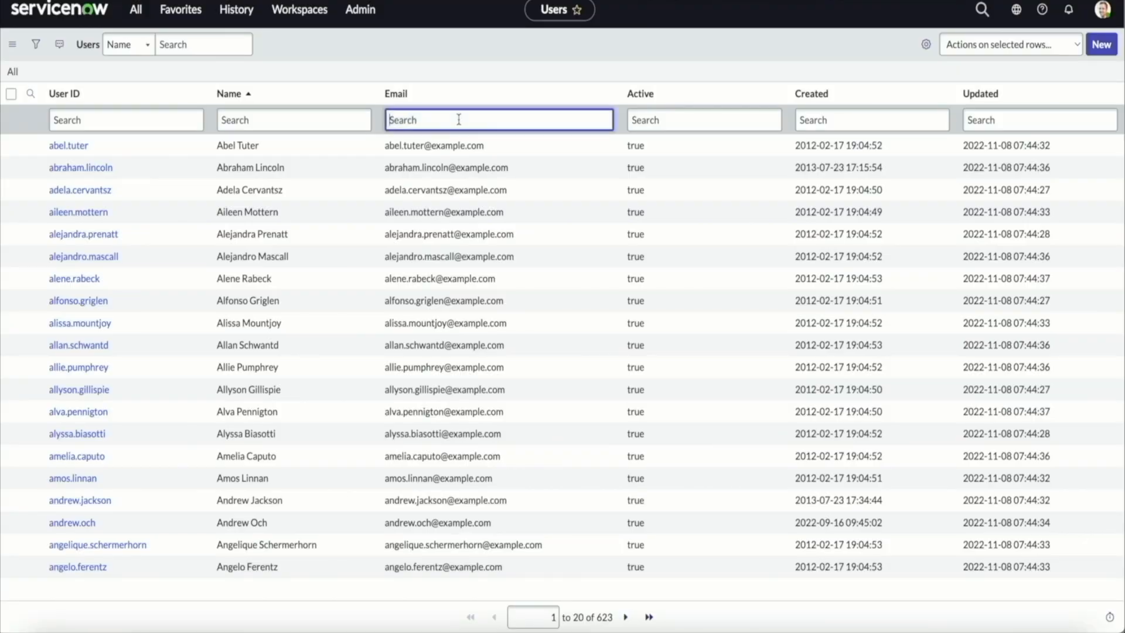
key(Return)
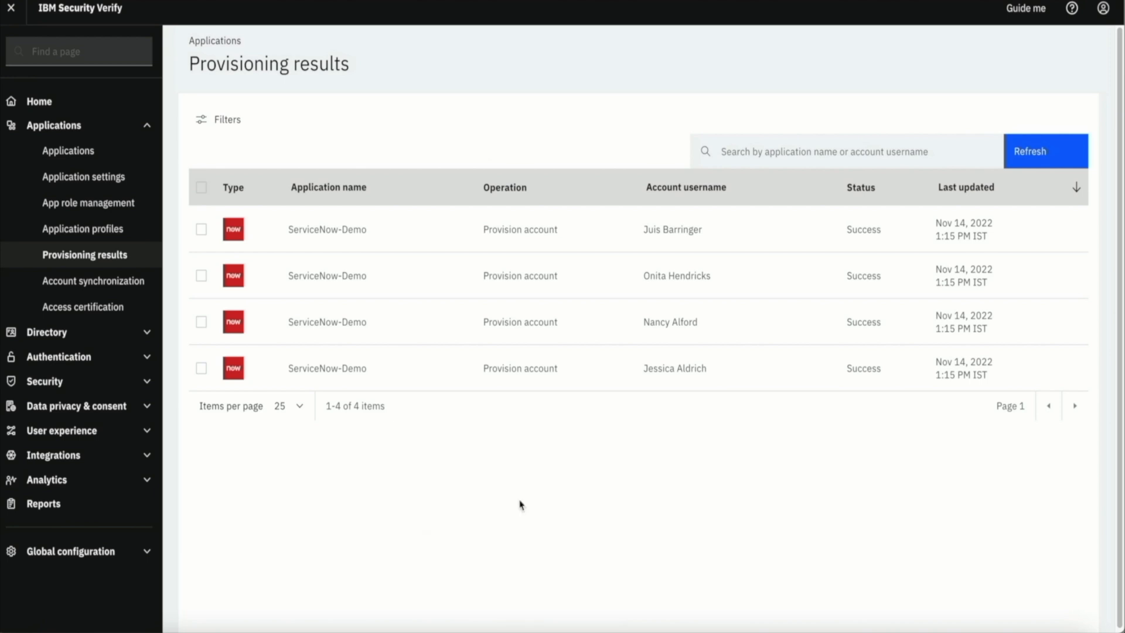
Go to Directory > Users & groups
click(61, 333)
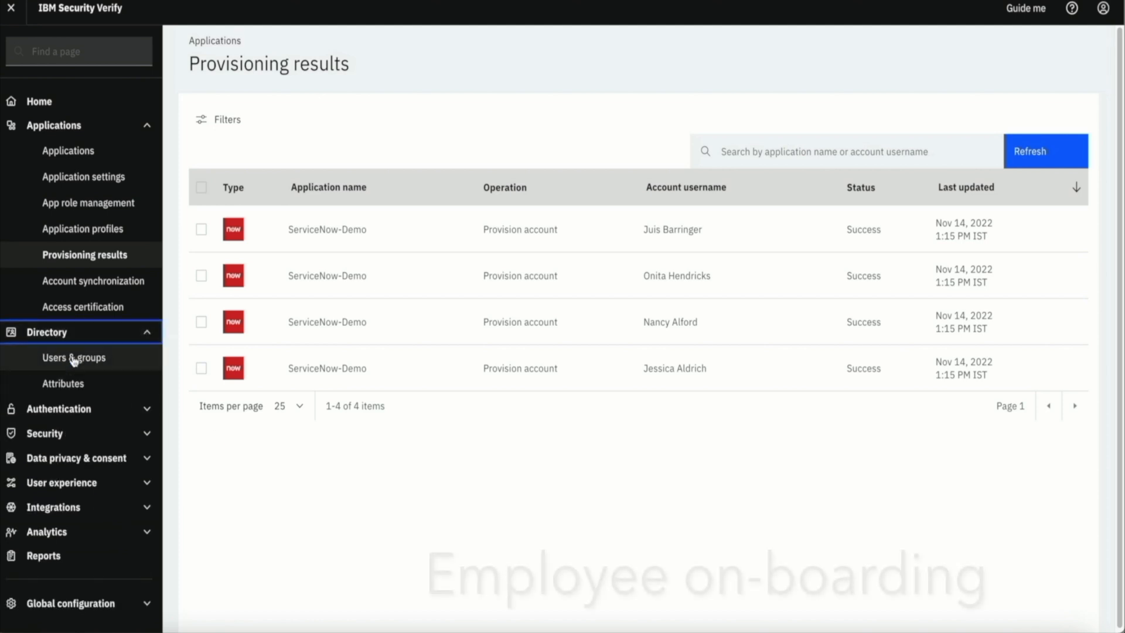
click(73, 358)
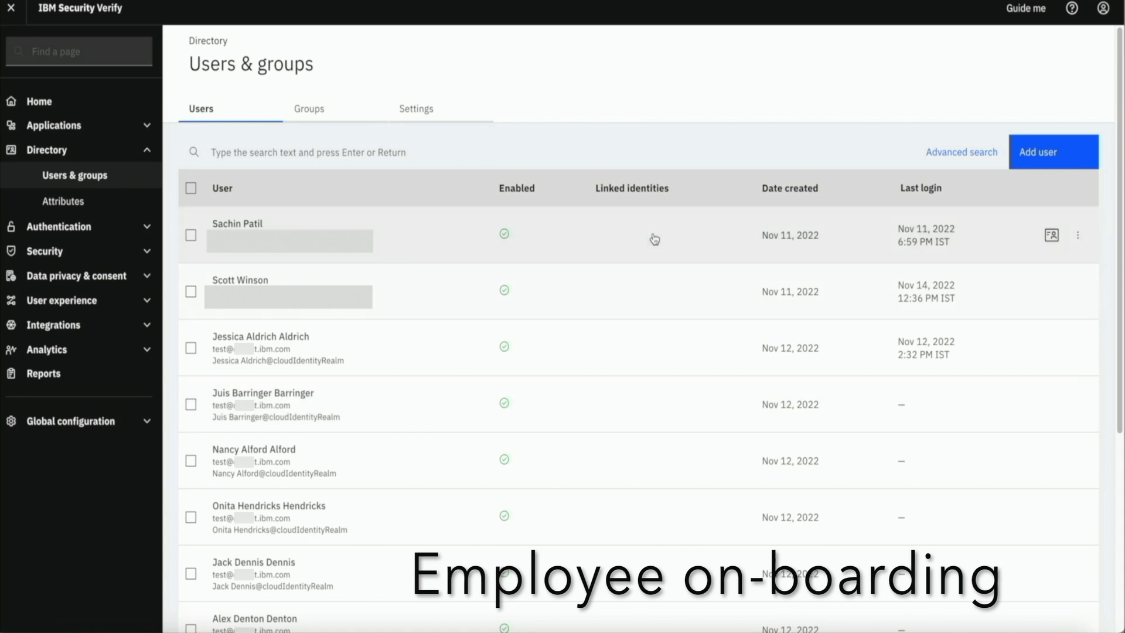
Add a new test user whose extended-profile department is Marketing
click(1031, 153)
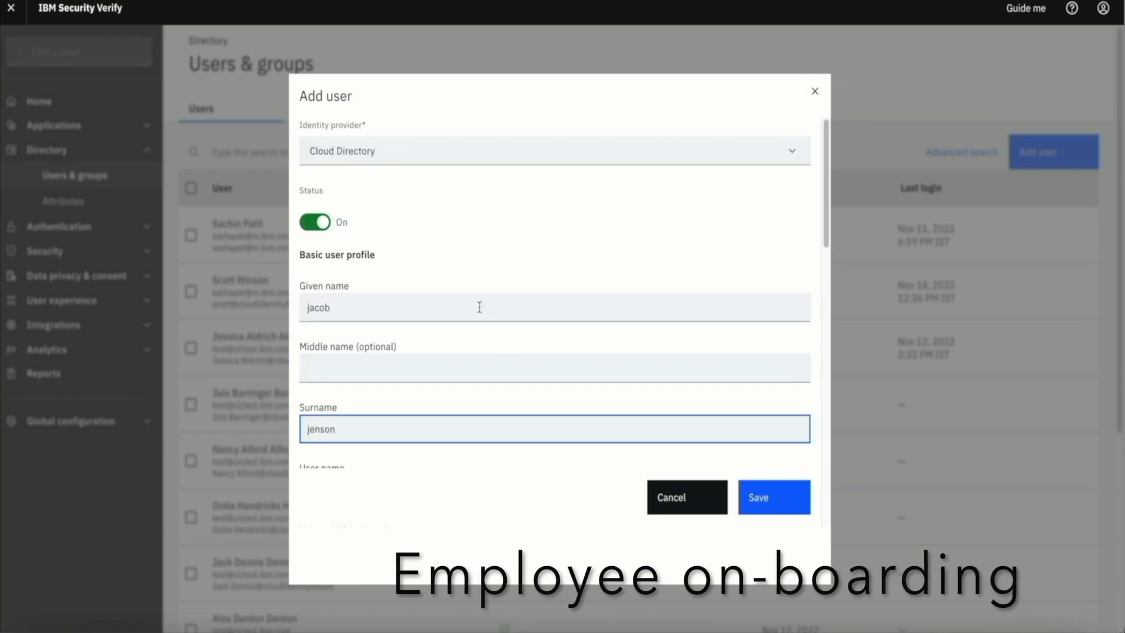
scroll(469, 343, down, 3)
click(468, 343)
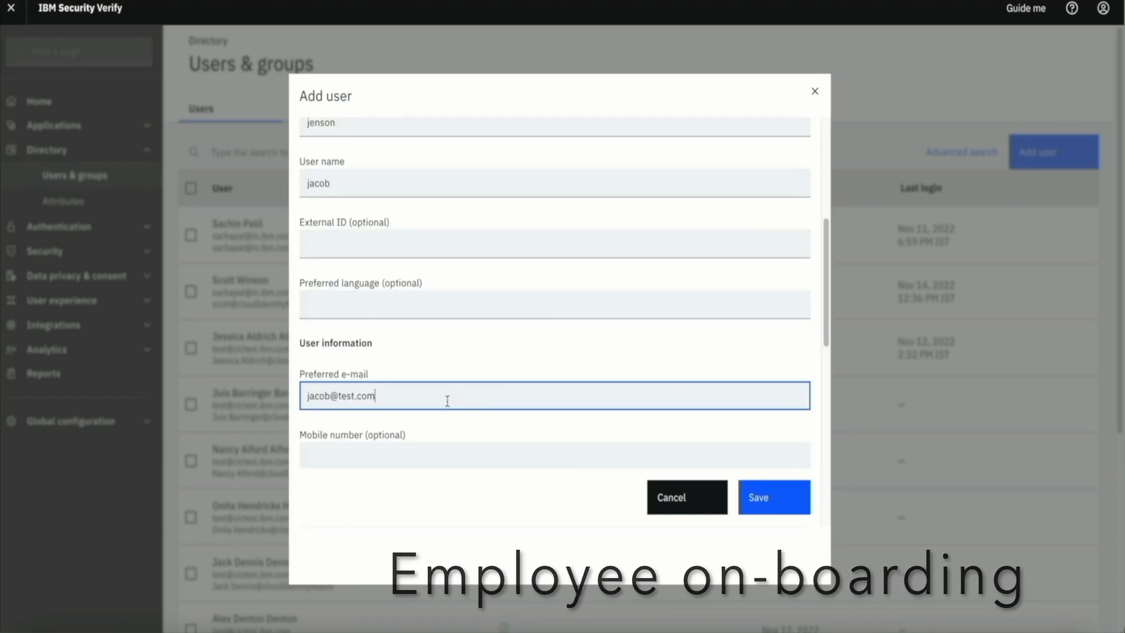
scroll(446, 398, down, 10)
scroll(444, 406, down, 2)
click(359, 401)
scroll(494, 402, down, 4)
scroll(494, 402, down, 3)
scroll(494, 402, up, 3)
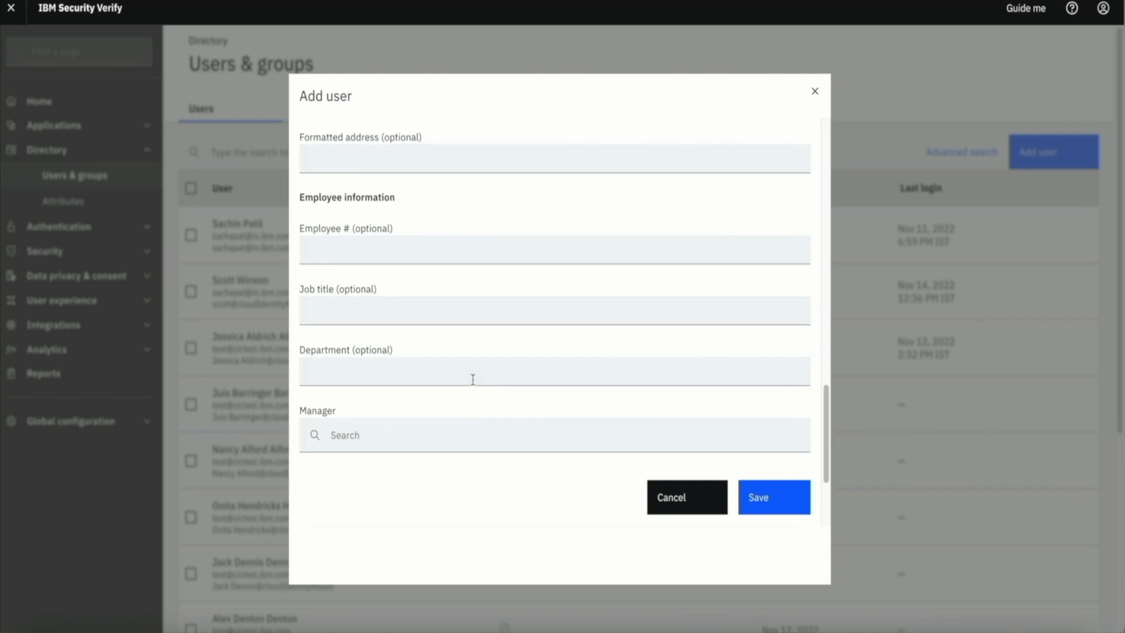
click(473, 380)
text(Marketing)
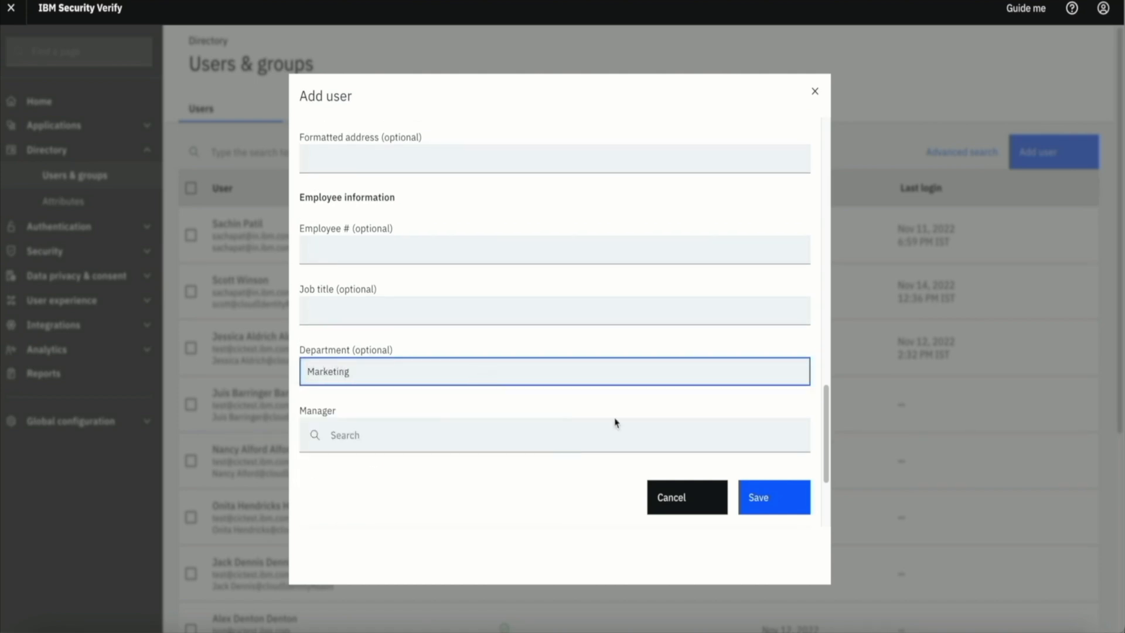
click(759, 498)
Check the Marketing users role membership and the user's ServiceNow-Demo provisioning result
click(66, 130)
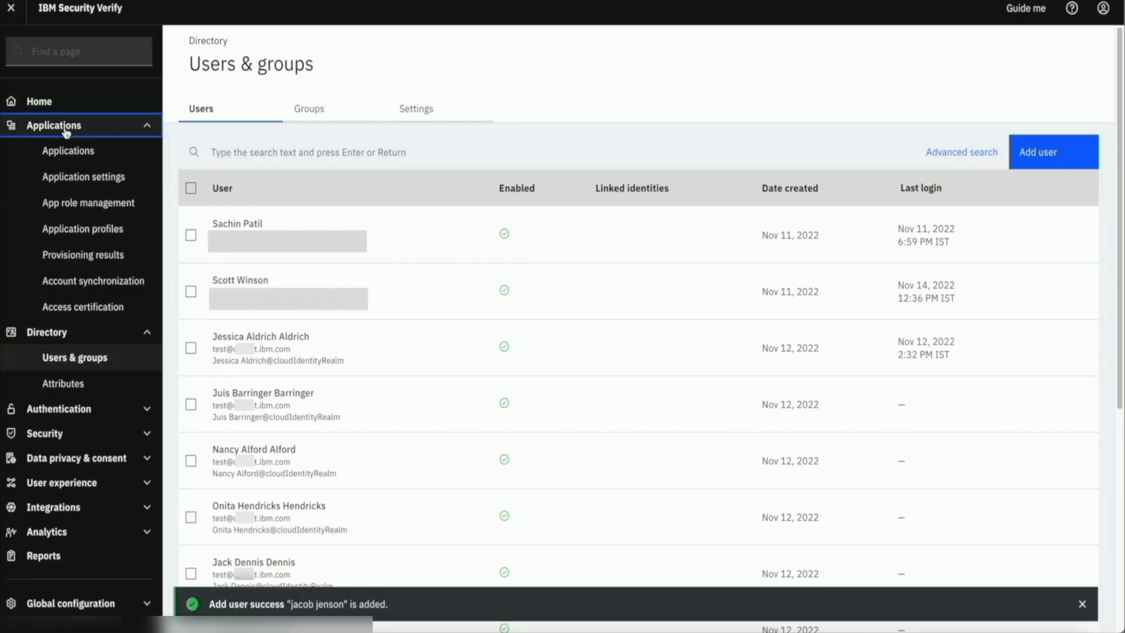
click(82, 202)
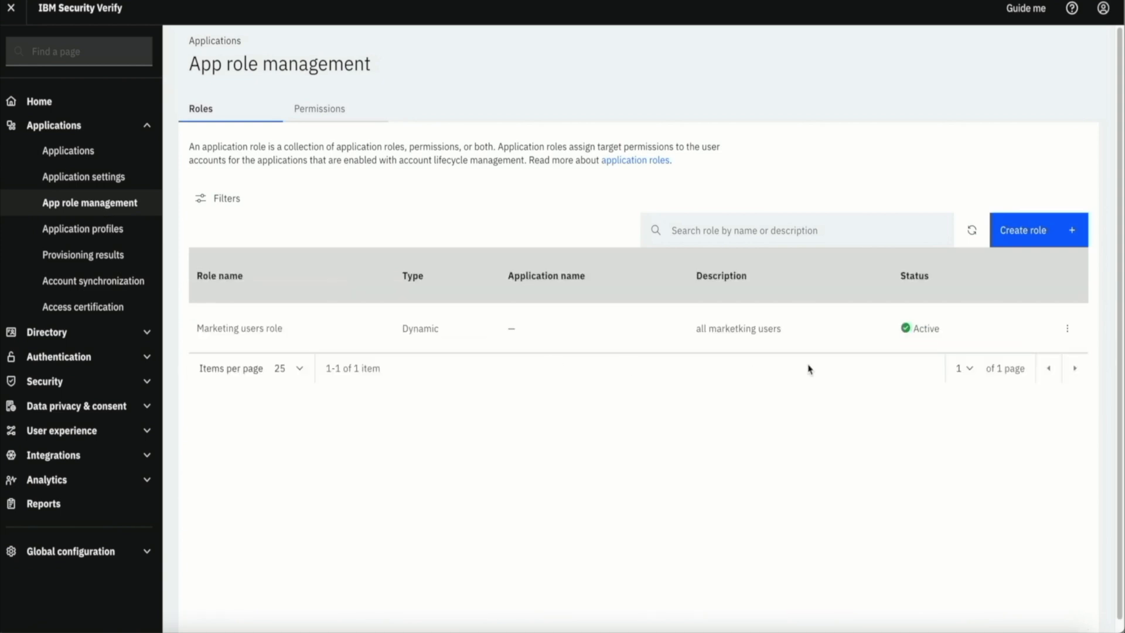
click(677, 340)
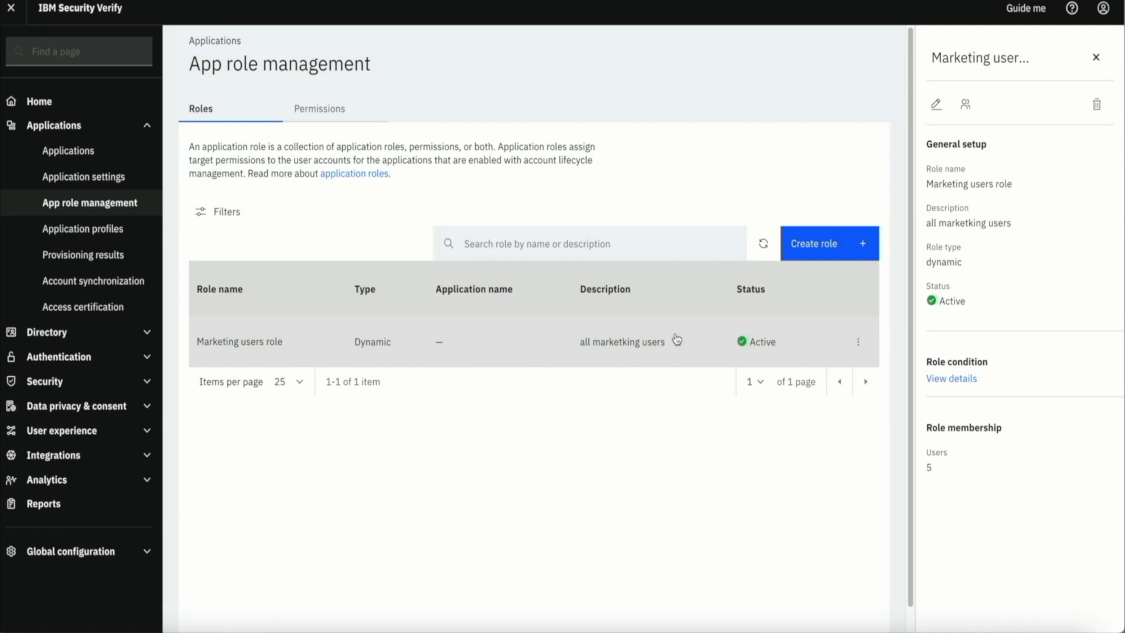
click(965, 109)
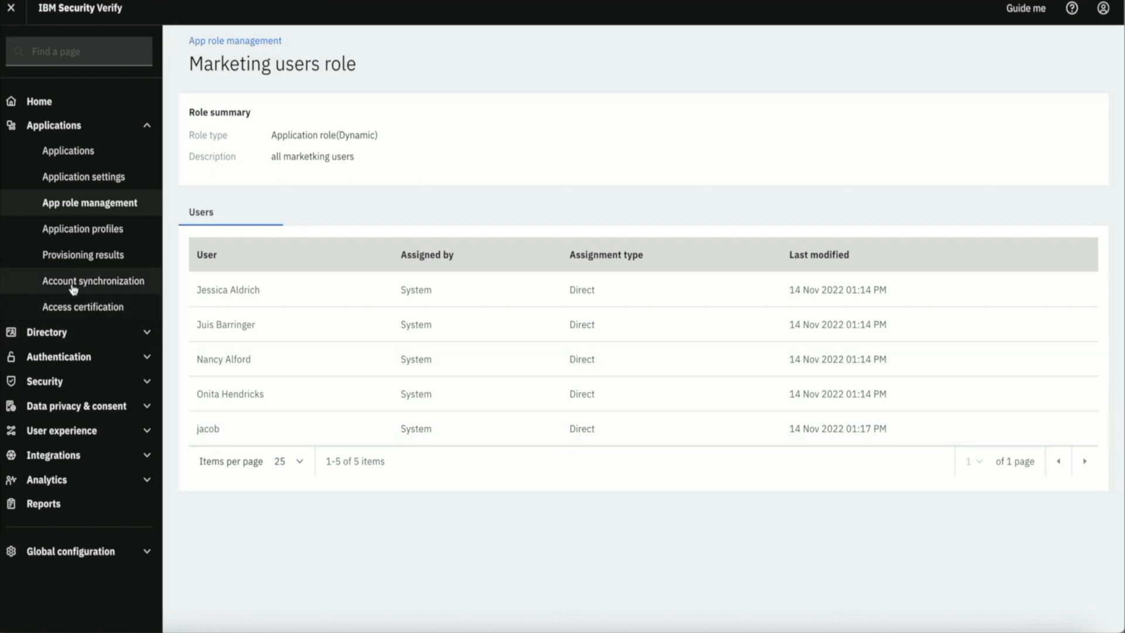
click(78, 258)
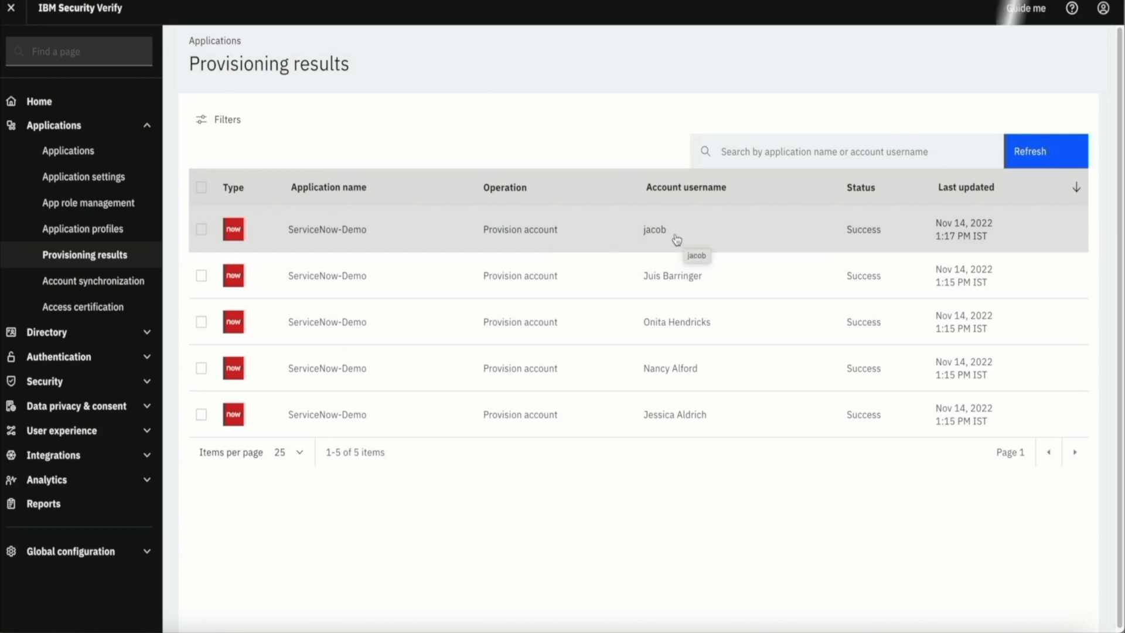
click(49, 332)
Change the test user's department from Marketing to Sales and save the profile
click(87, 358)
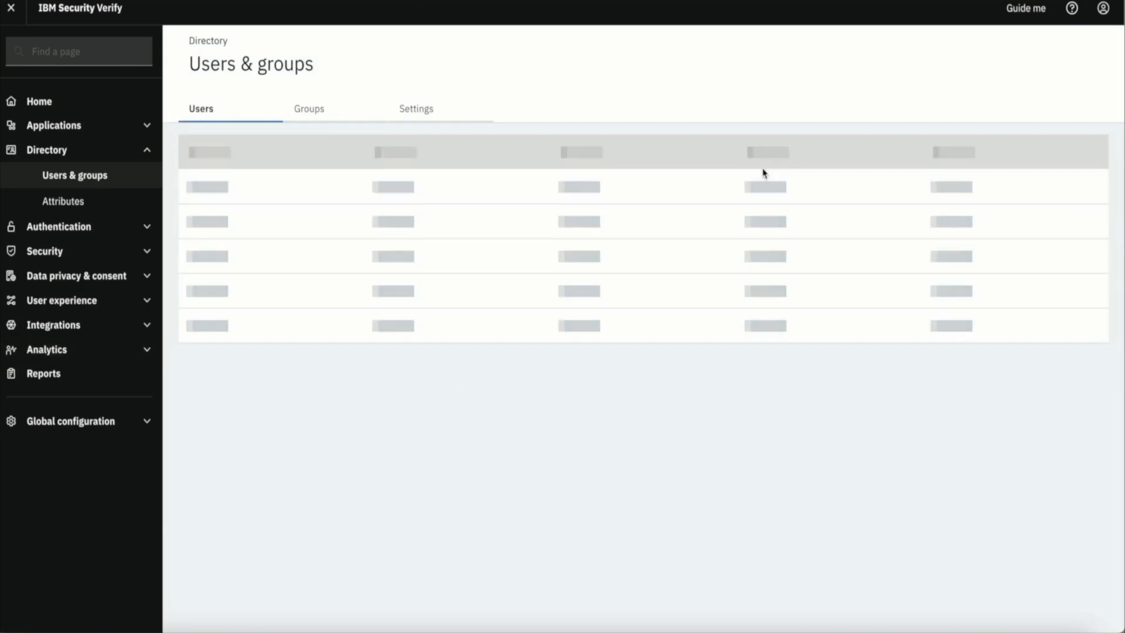
click(1060, 236)
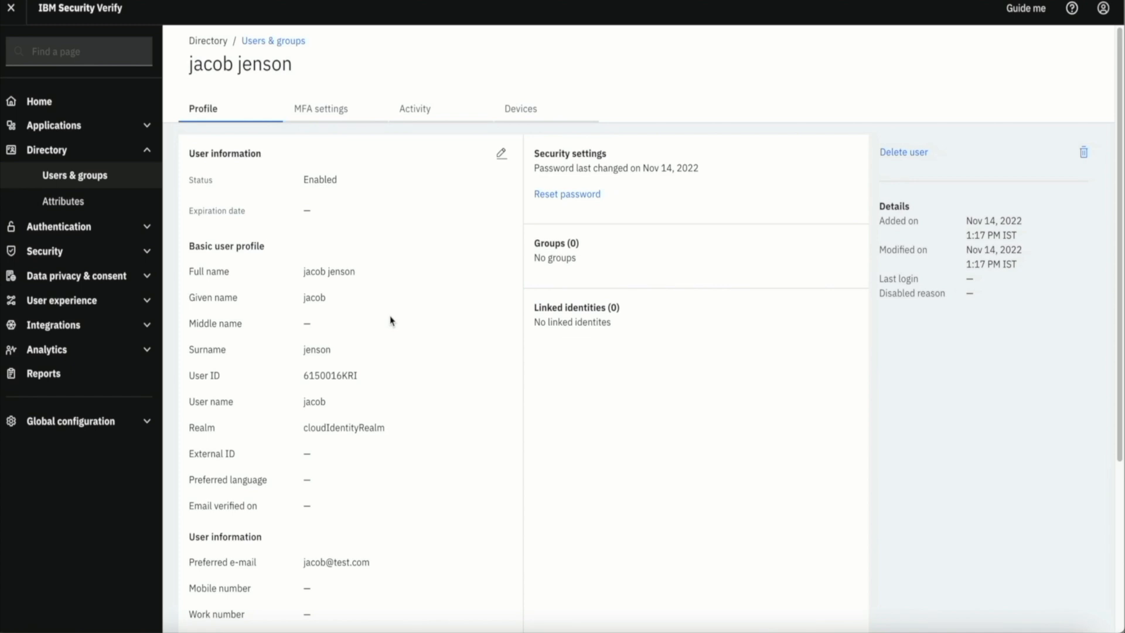
click(501, 153)
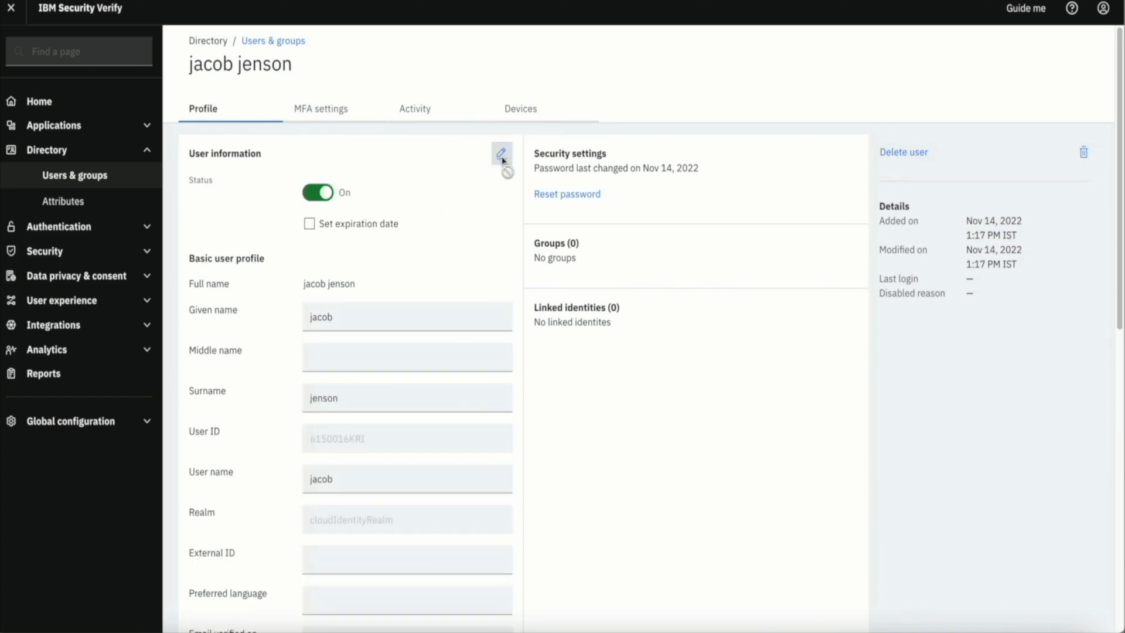
scroll(390, 364, down, 10)
scroll(391, 367, up, 4)
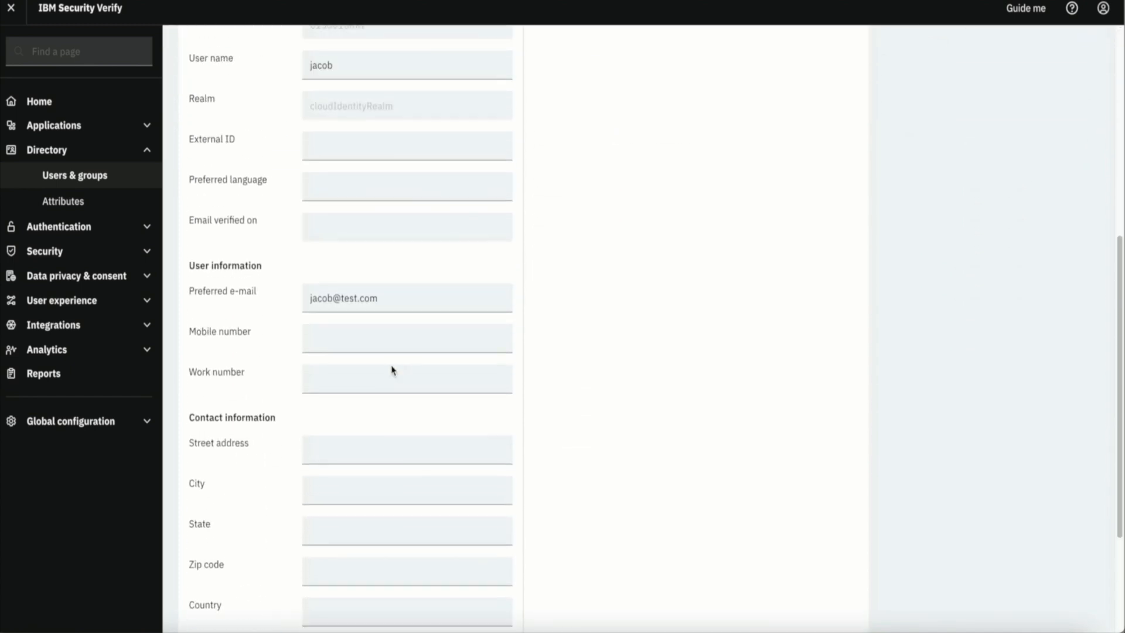
scroll(379, 248, down, 4)
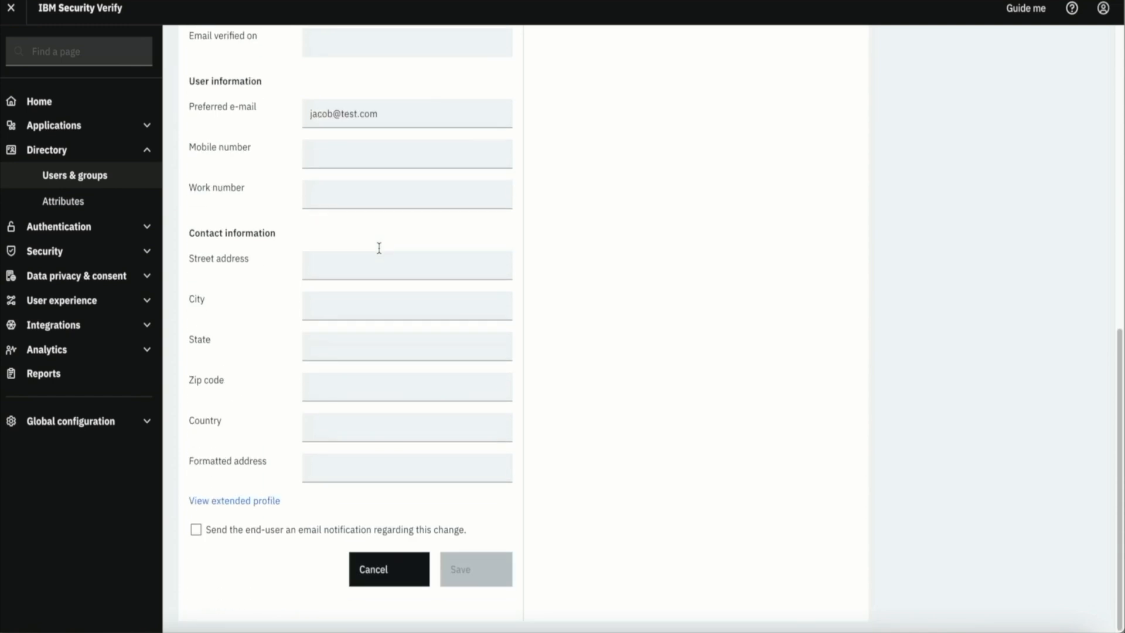
click(249, 503)
scroll(324, 492, down, 4)
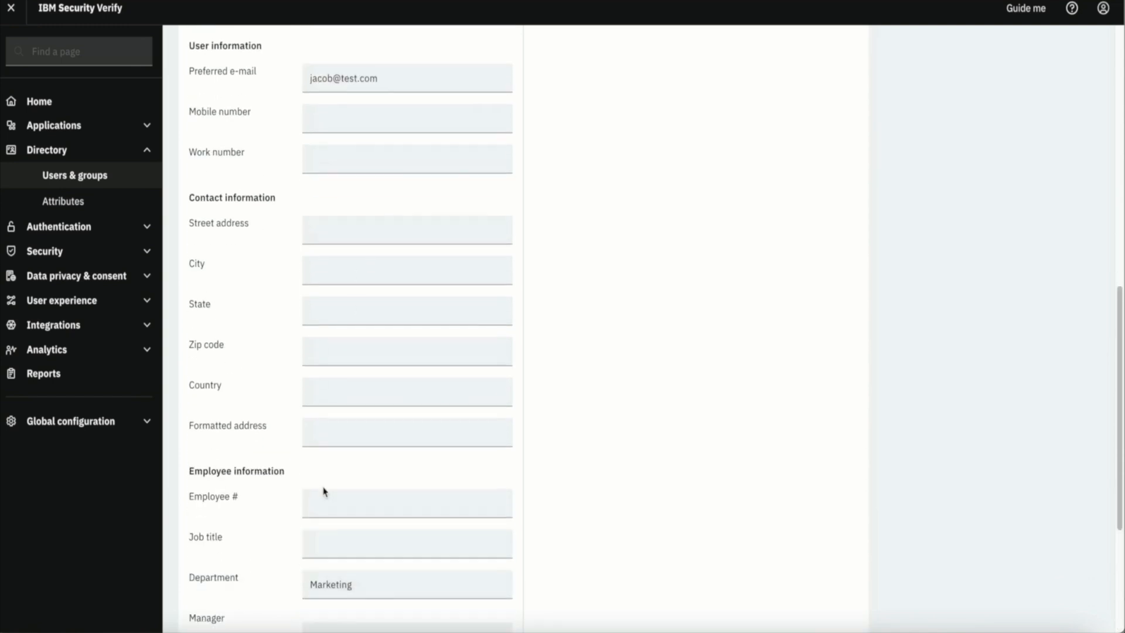
double_click(377, 405)
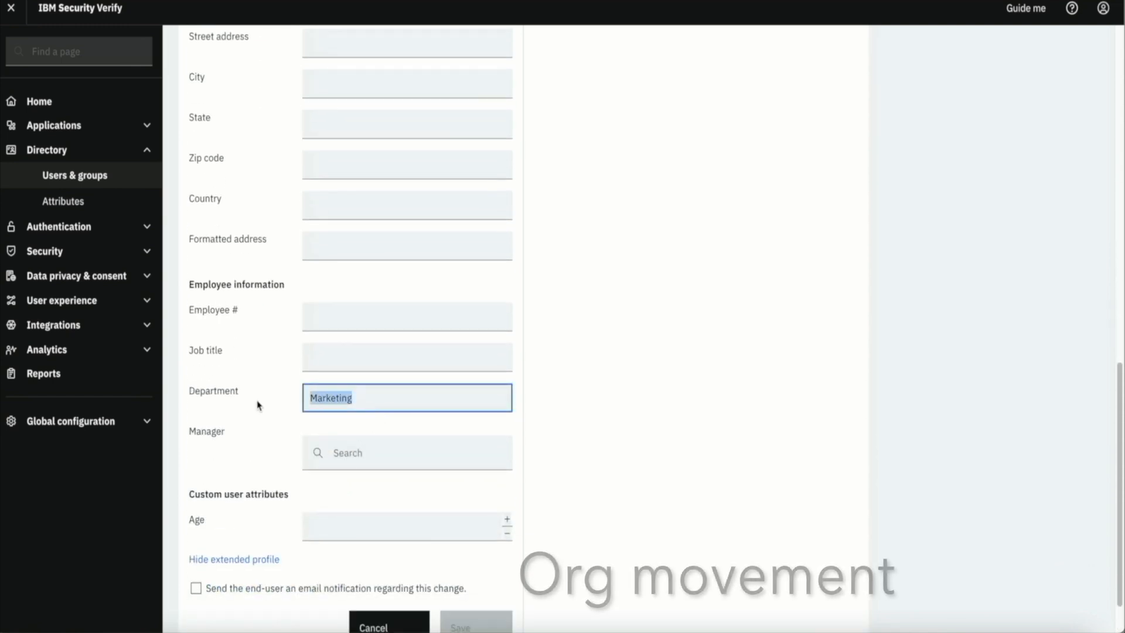
text(Sales)
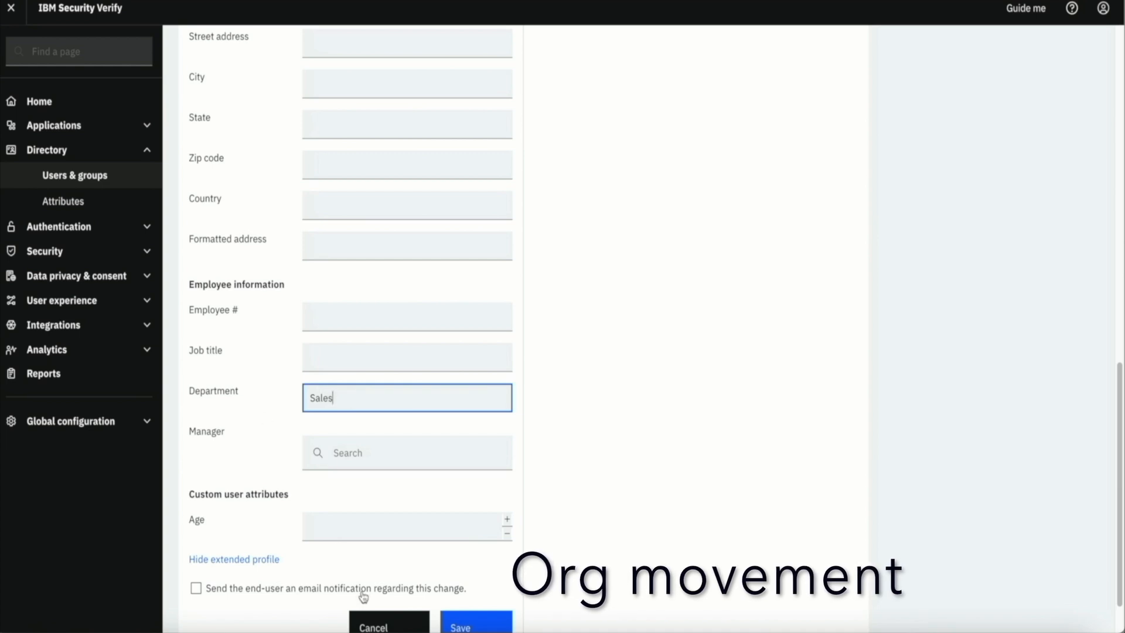
click(481, 623)
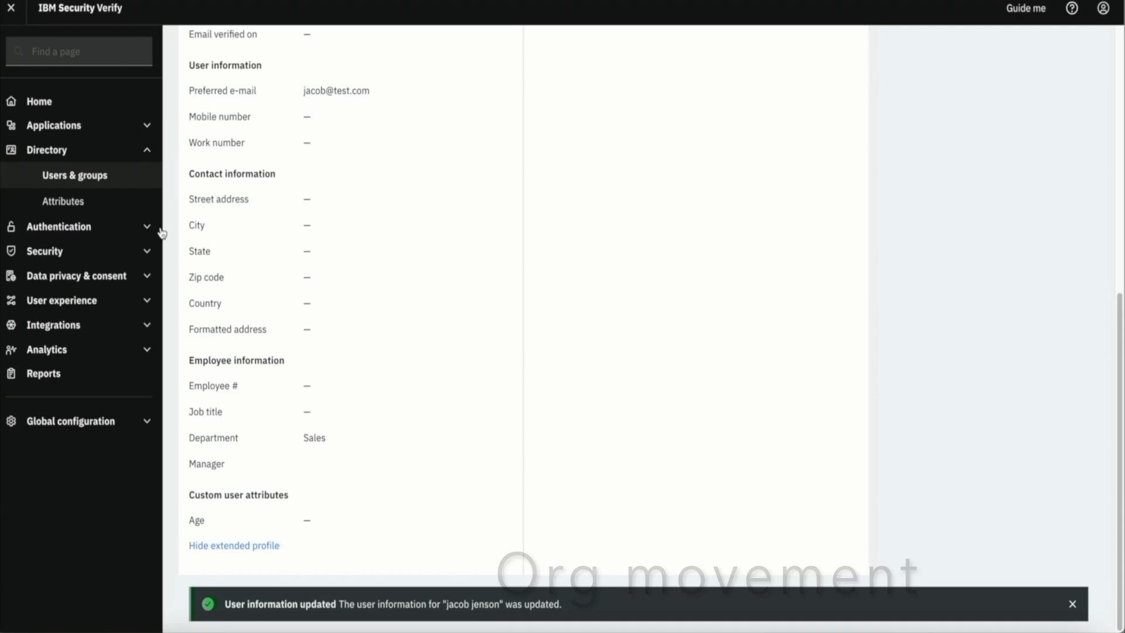
click(58, 130)
click(87, 203)
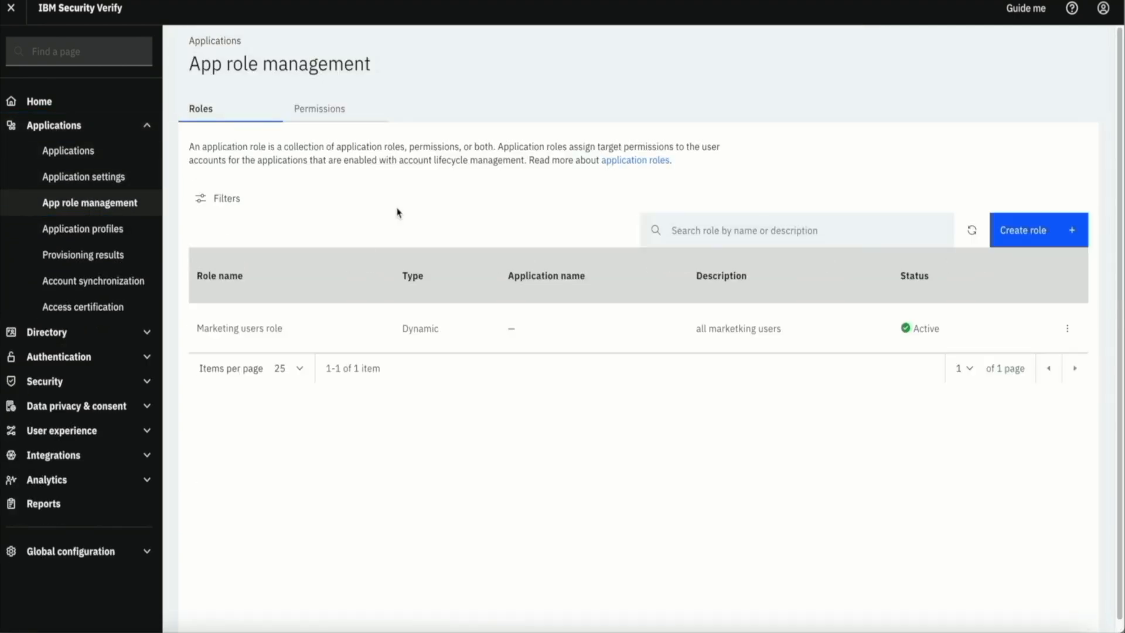
Confirm the Marketing users role has 4 members and the test user's ServiceNow-Demo account was deprovisioned
click(456, 329)
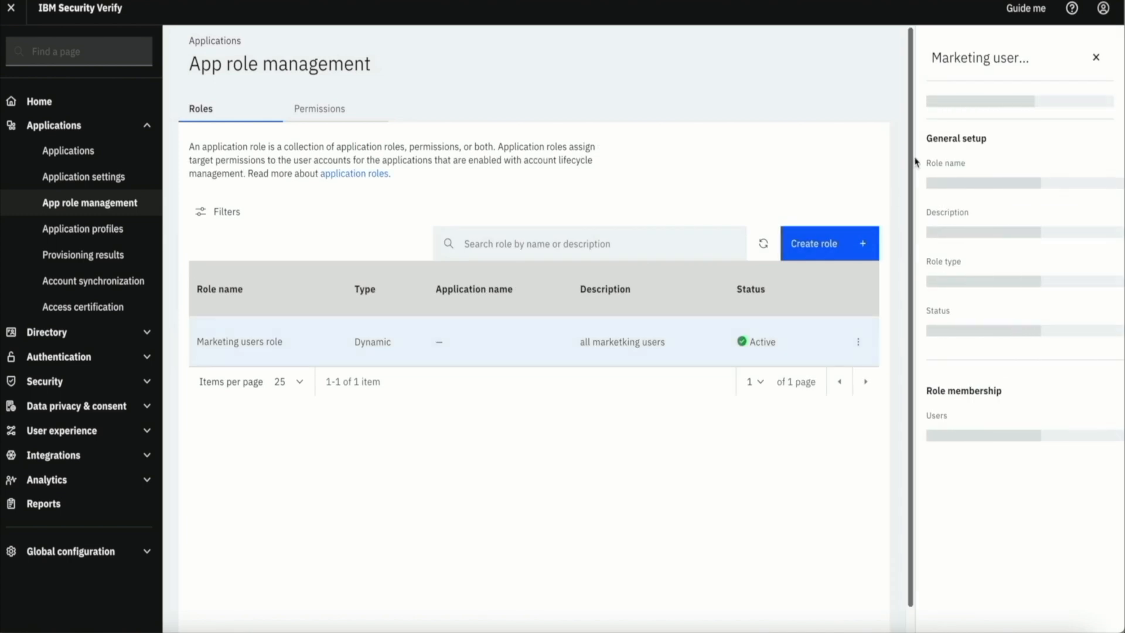
click(966, 106)
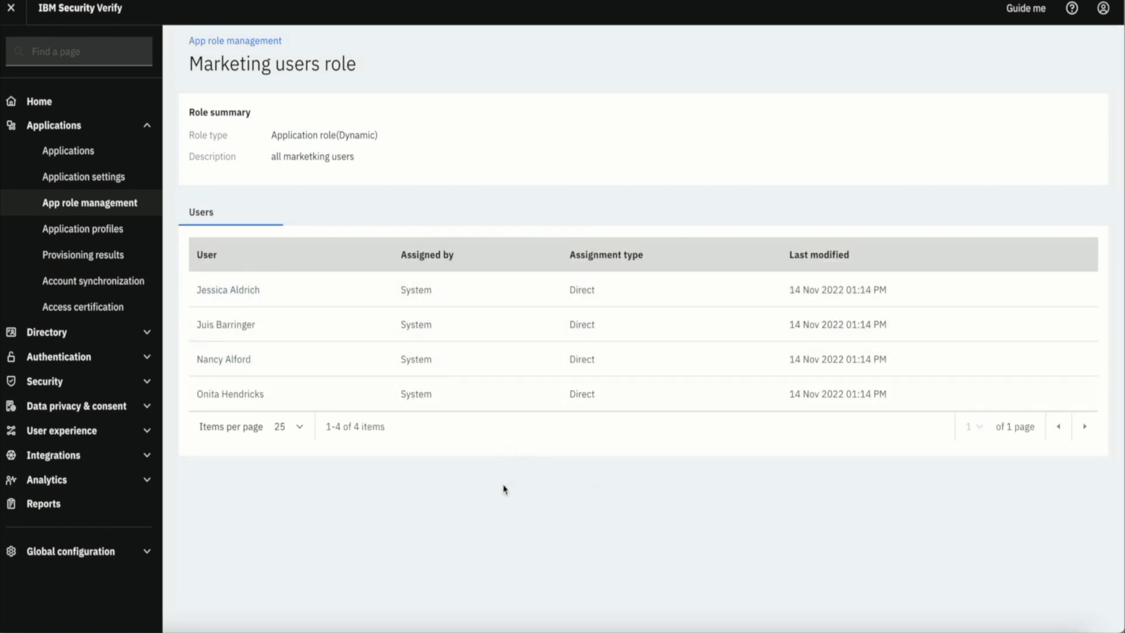
click(69, 256)
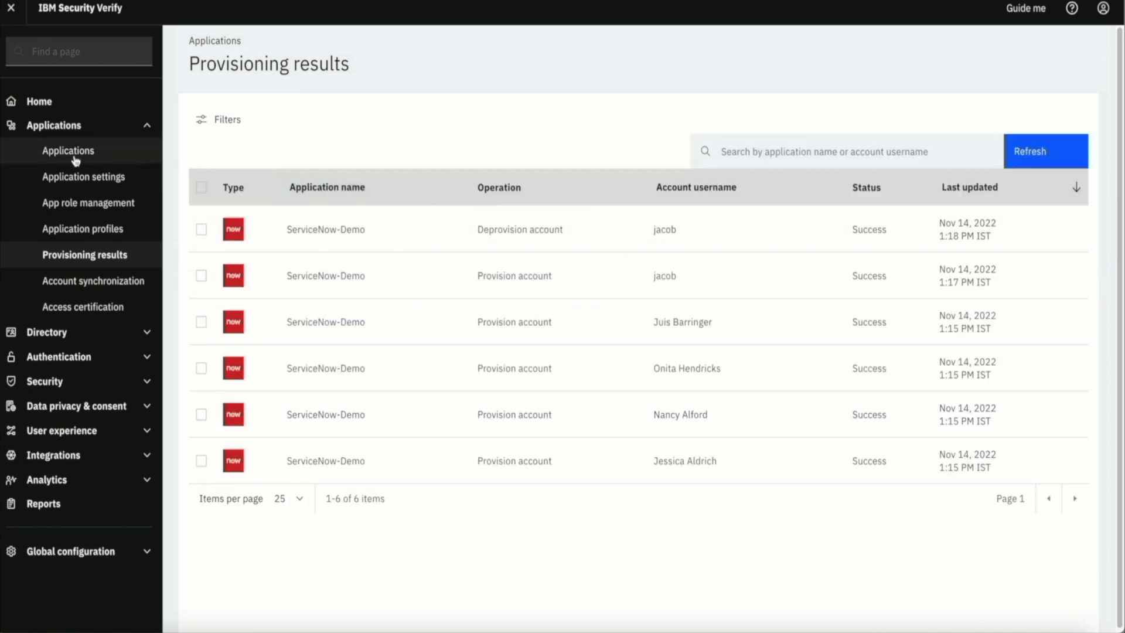
click(92, 206)
Edit the Marketing users role so its Department condition value is sales, then save
click(92, 205)
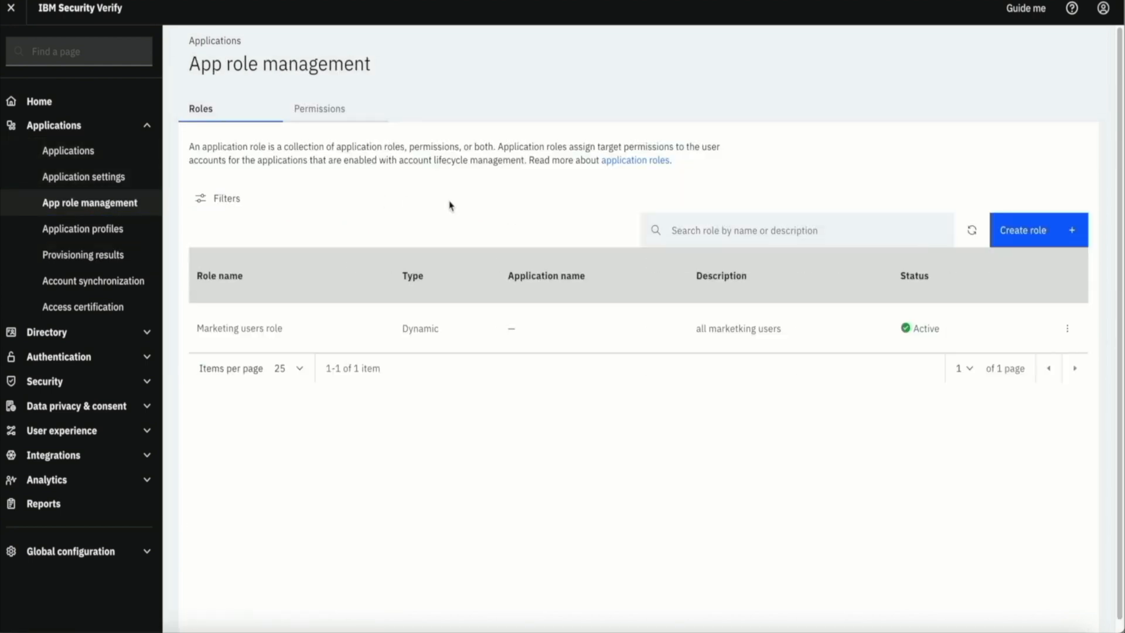
click(528, 328)
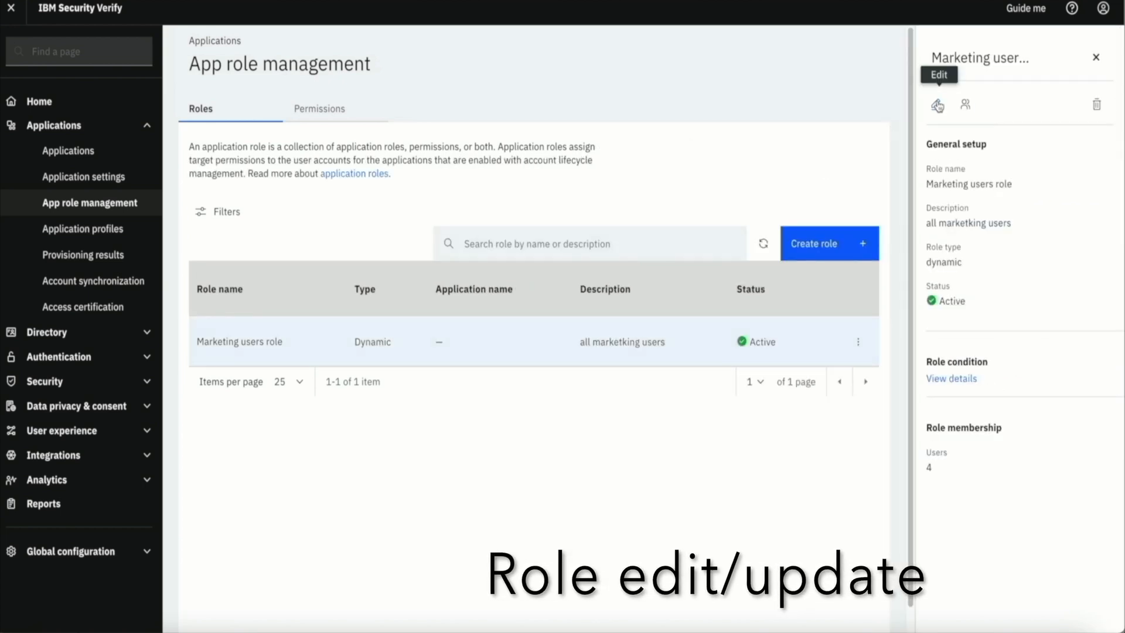
click(936, 105)
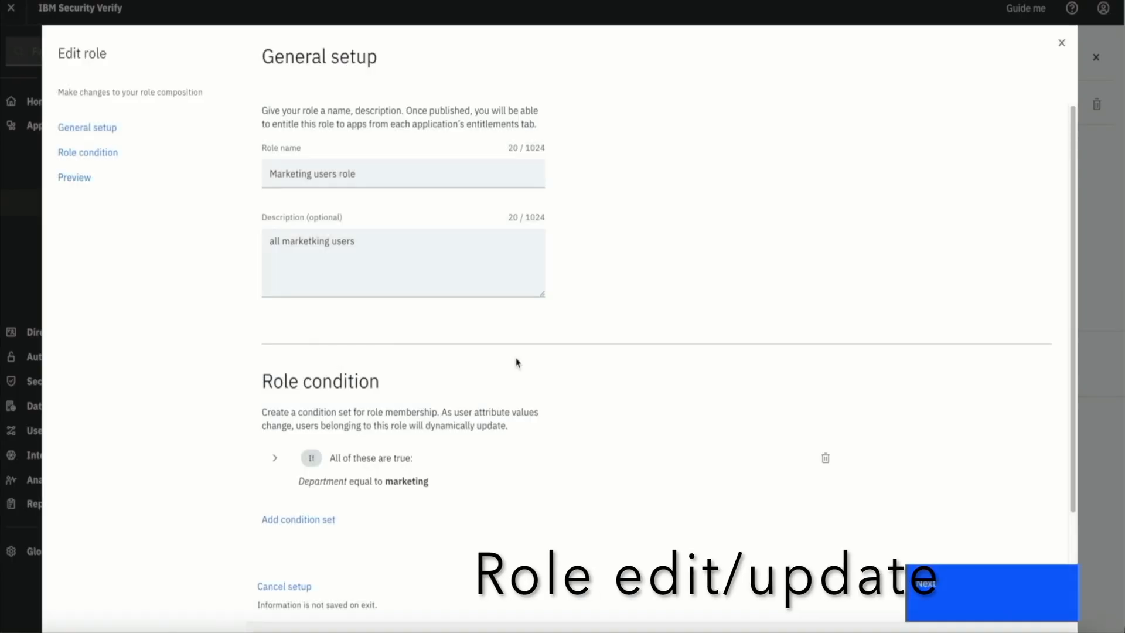
scroll(586, 365, down, 1)
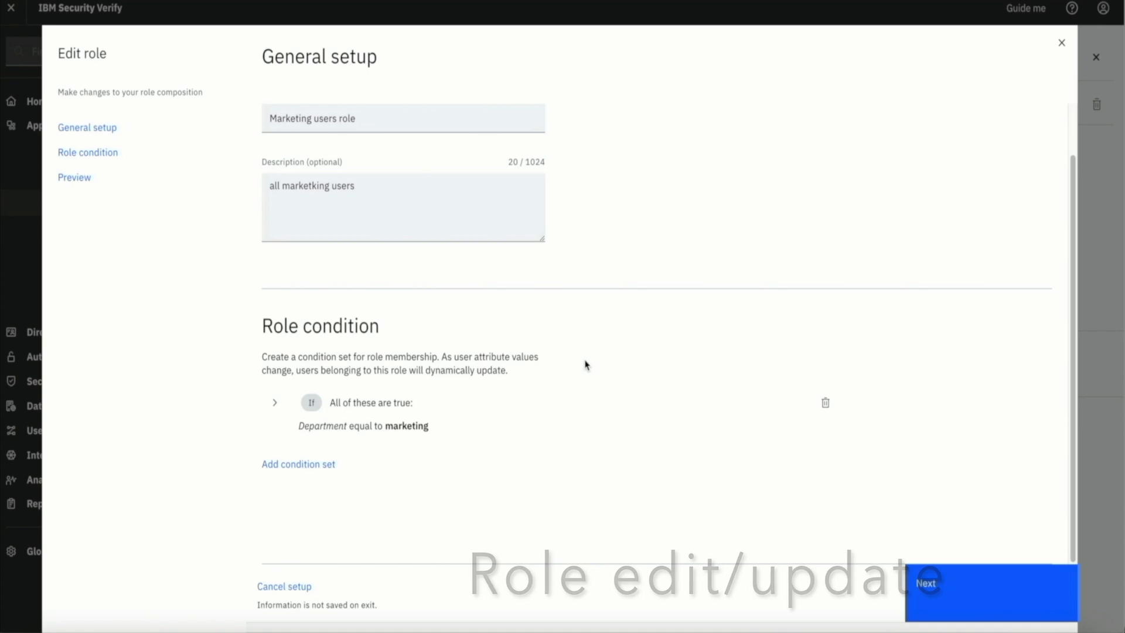
click(275, 404)
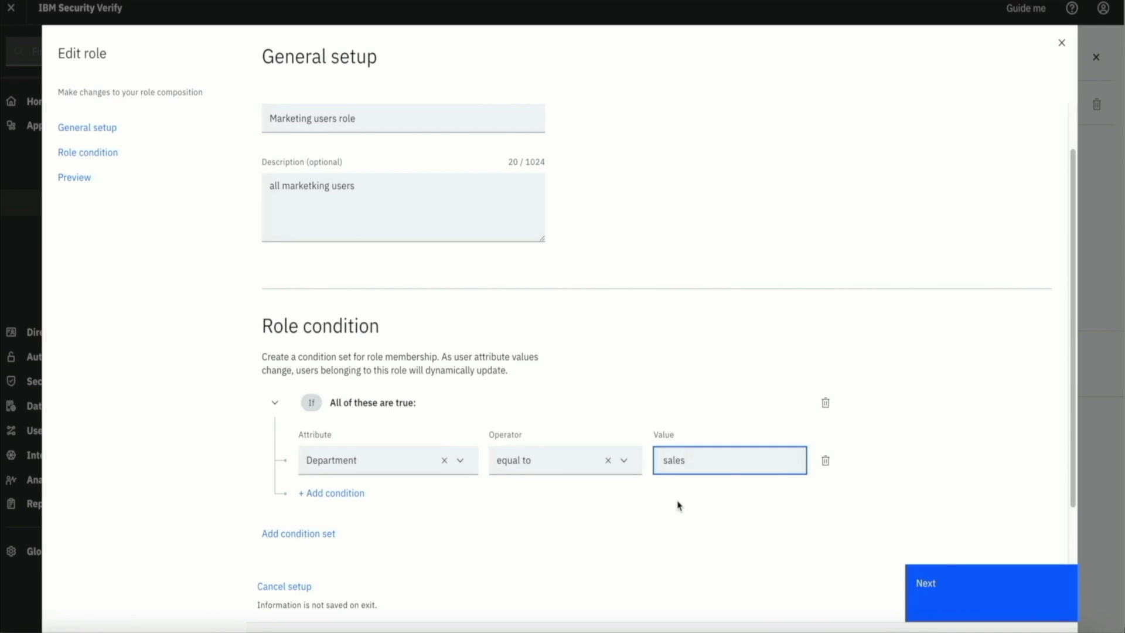
click(965, 585)
click(964, 585)
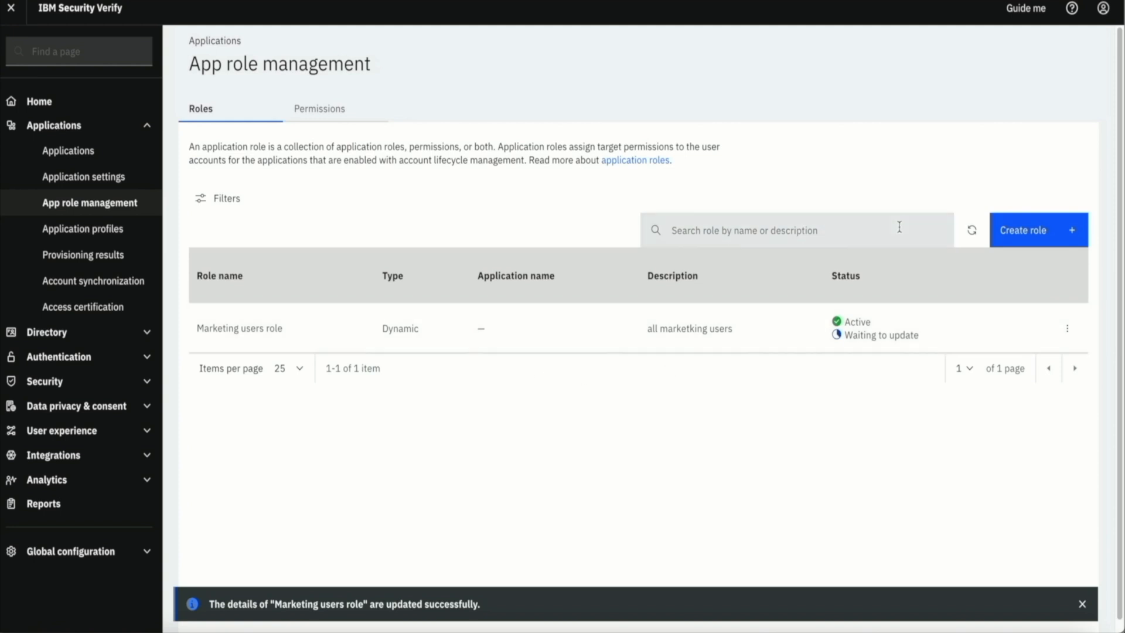
Review the users added and removed by the sales condition, then publish the Marketing users role
click(972, 232)
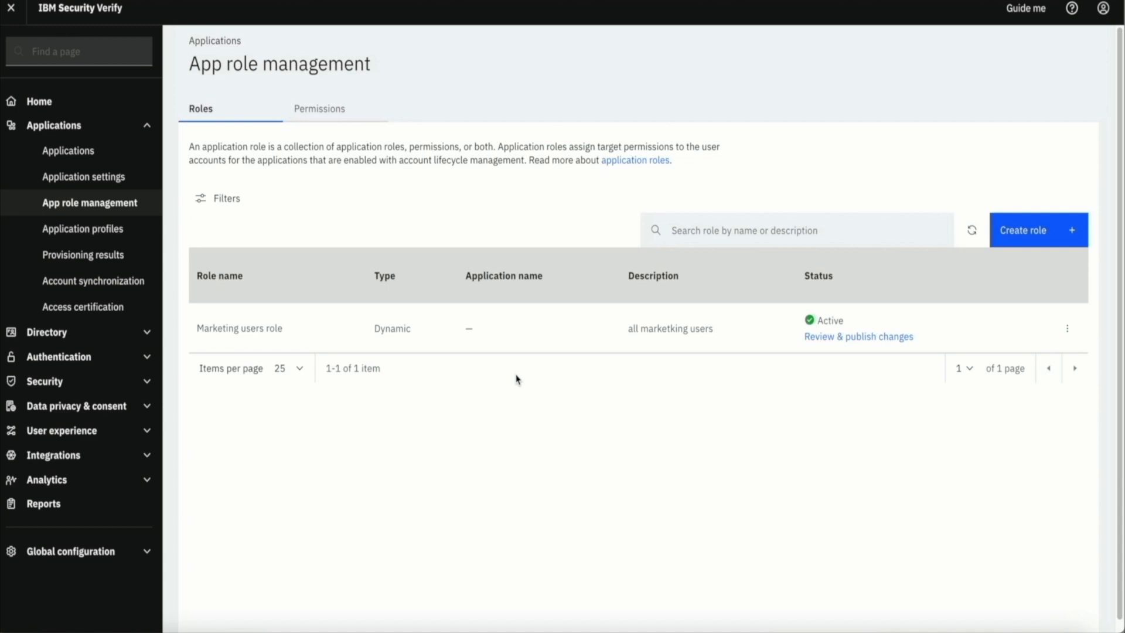
click(834, 338)
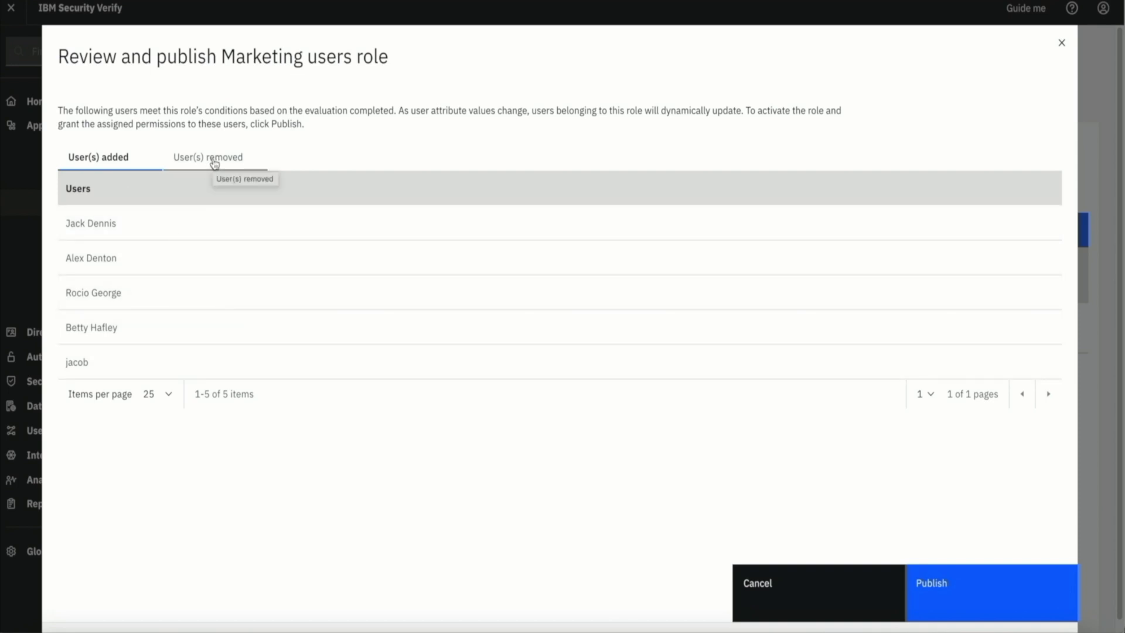
click(215, 163)
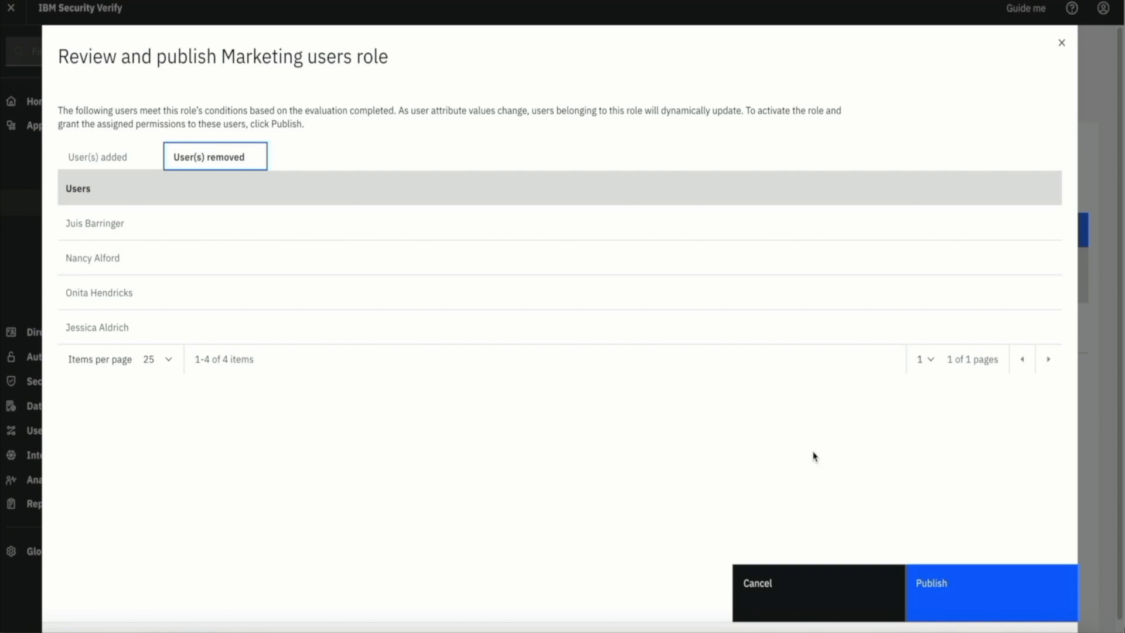
click(963, 578)
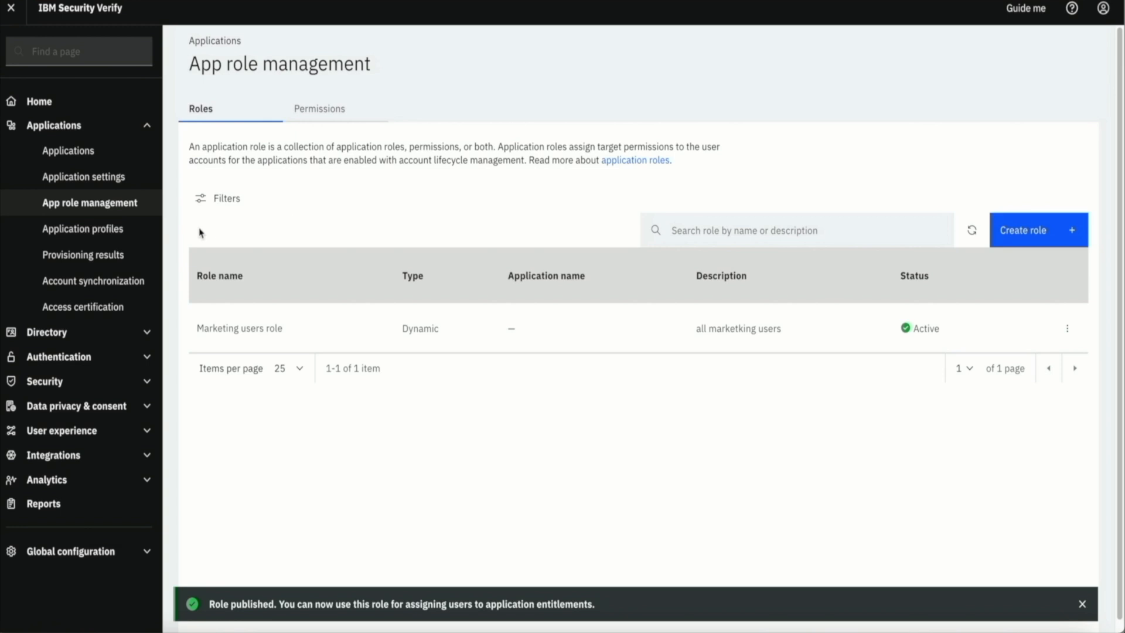
Check Provisioning results for the four ServiceNow-Demo deprovisions and the test user's provision
click(71, 256)
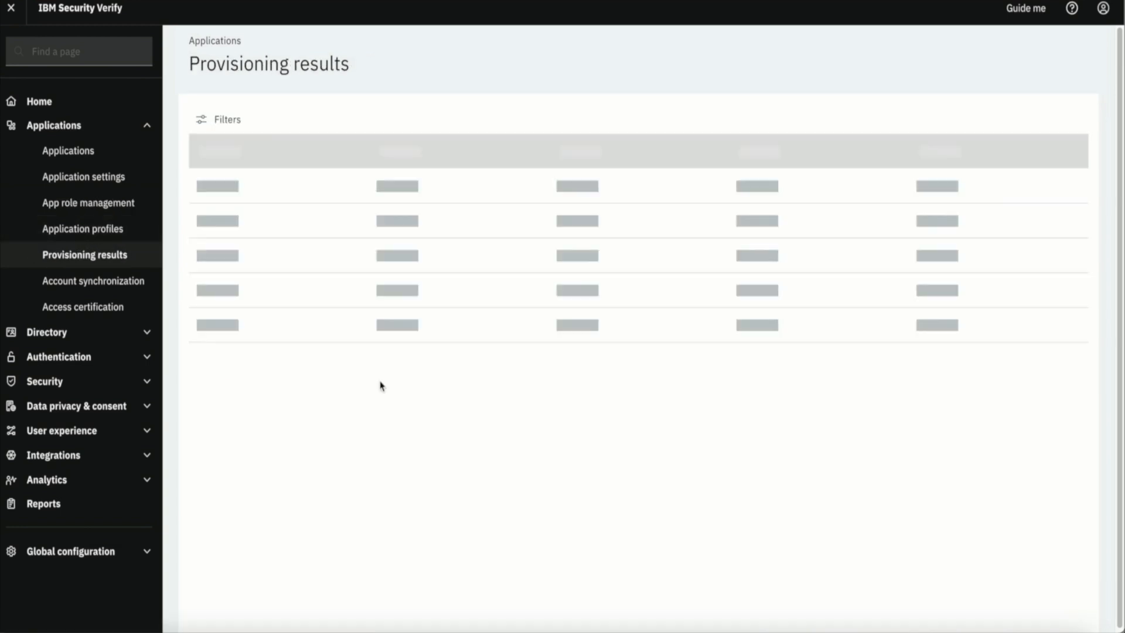
scroll(601, 395, down, 3)
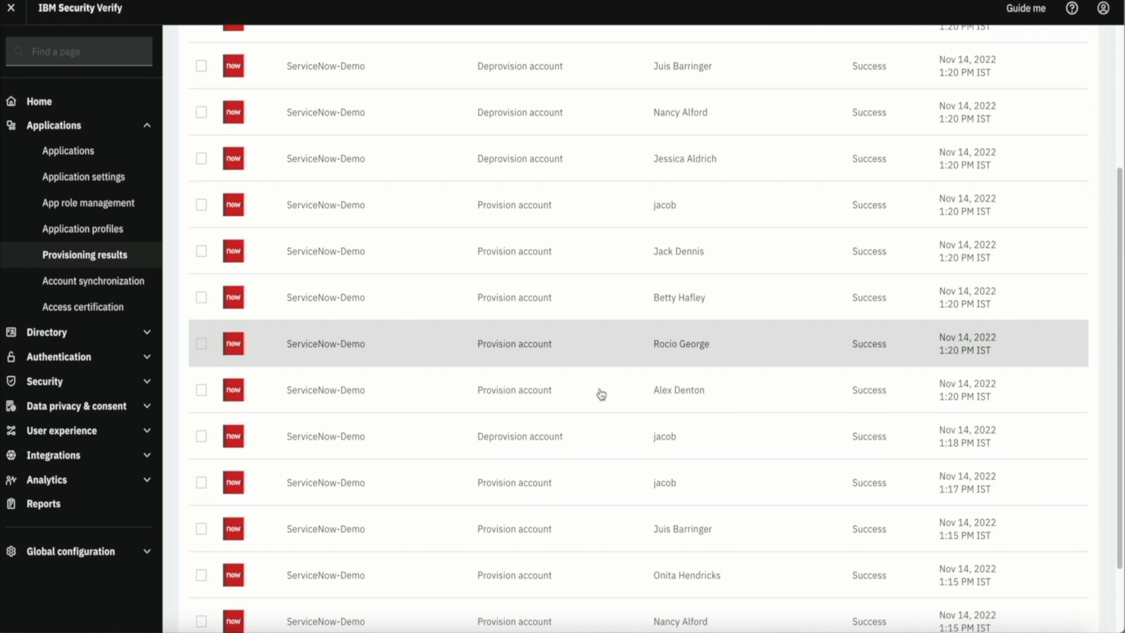
scroll(600, 395, up, 1)
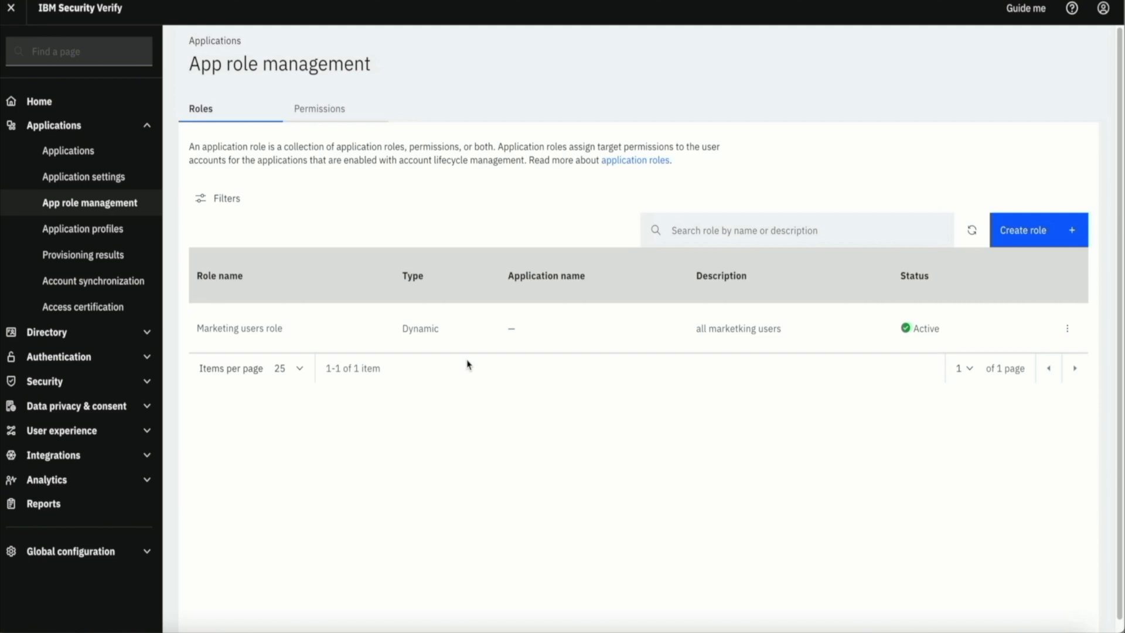
Confirm the Marketing users role has five members, then delete the test user from the directory
click(465, 343)
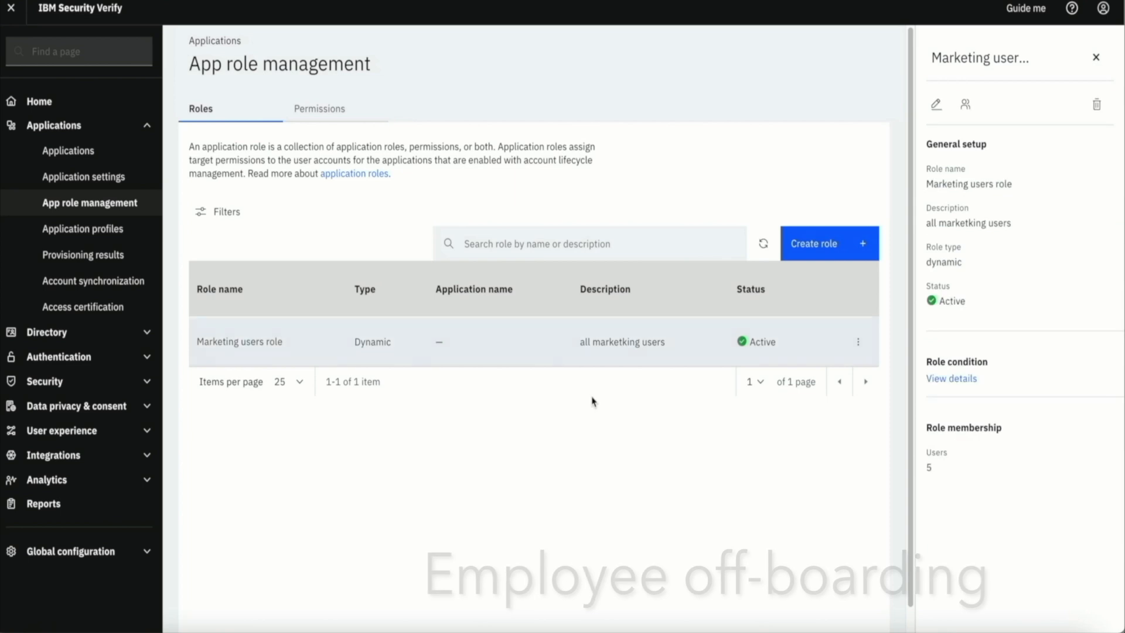
click(967, 106)
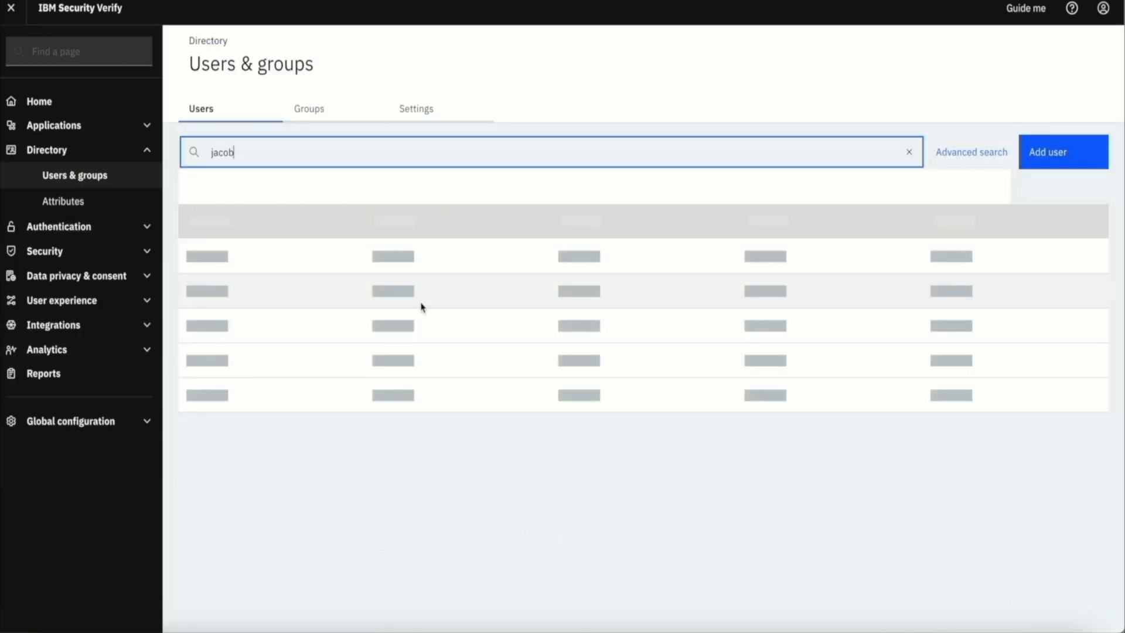
click(190, 235)
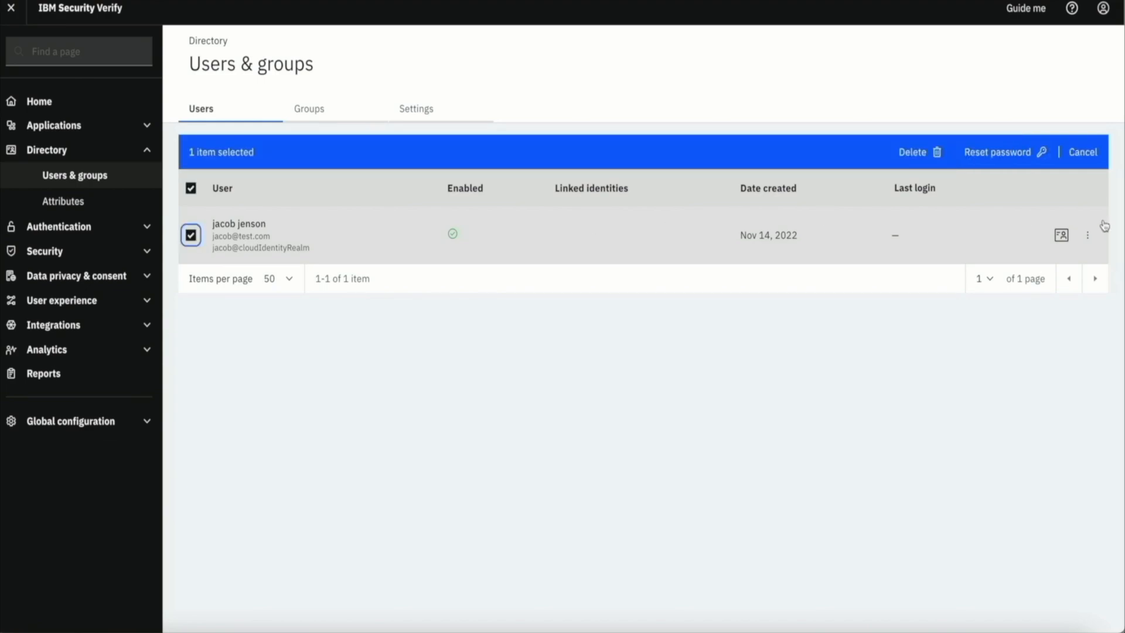
click(1087, 235)
click(1057, 297)
click(729, 391)
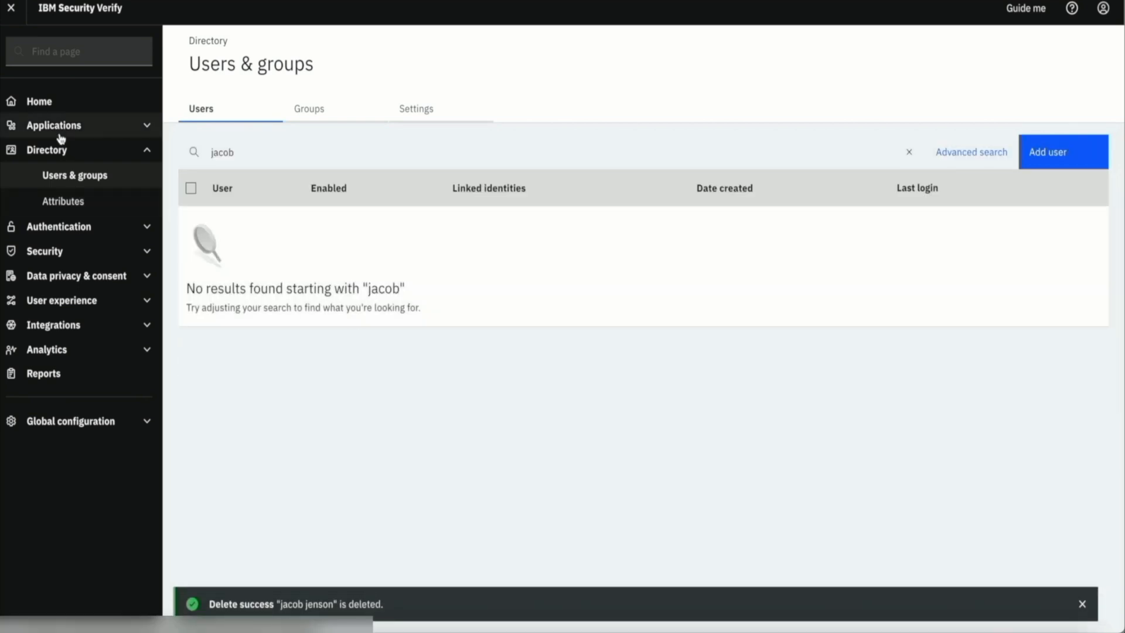
click(60, 135)
Confirm the Marketing users role now has 4 members and view the latest provisioning results
click(92, 203)
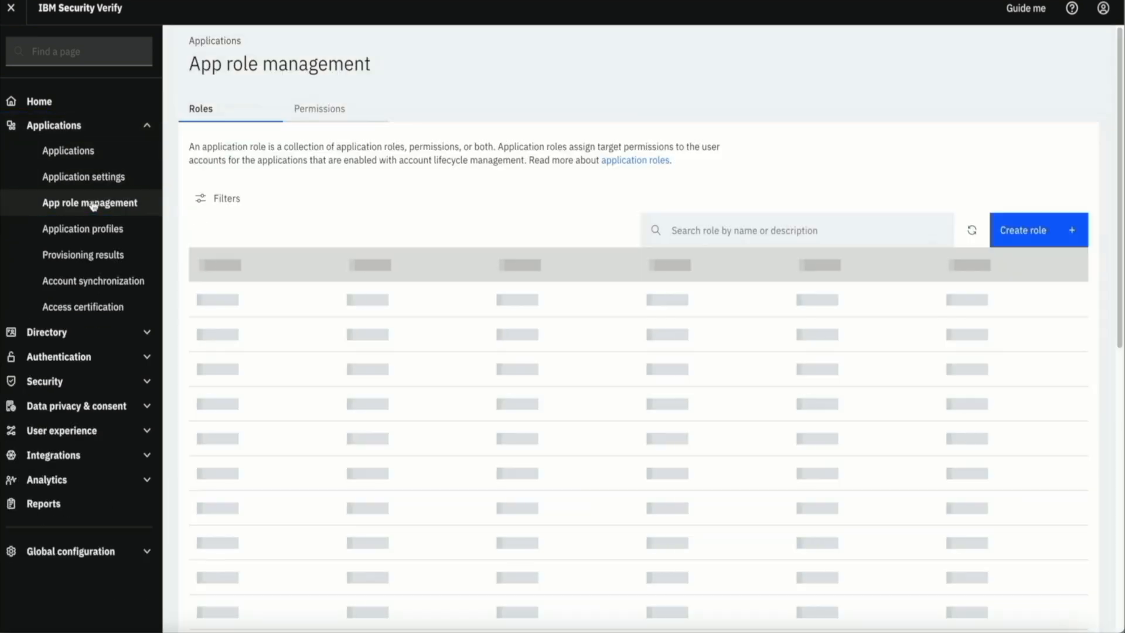
click(485, 331)
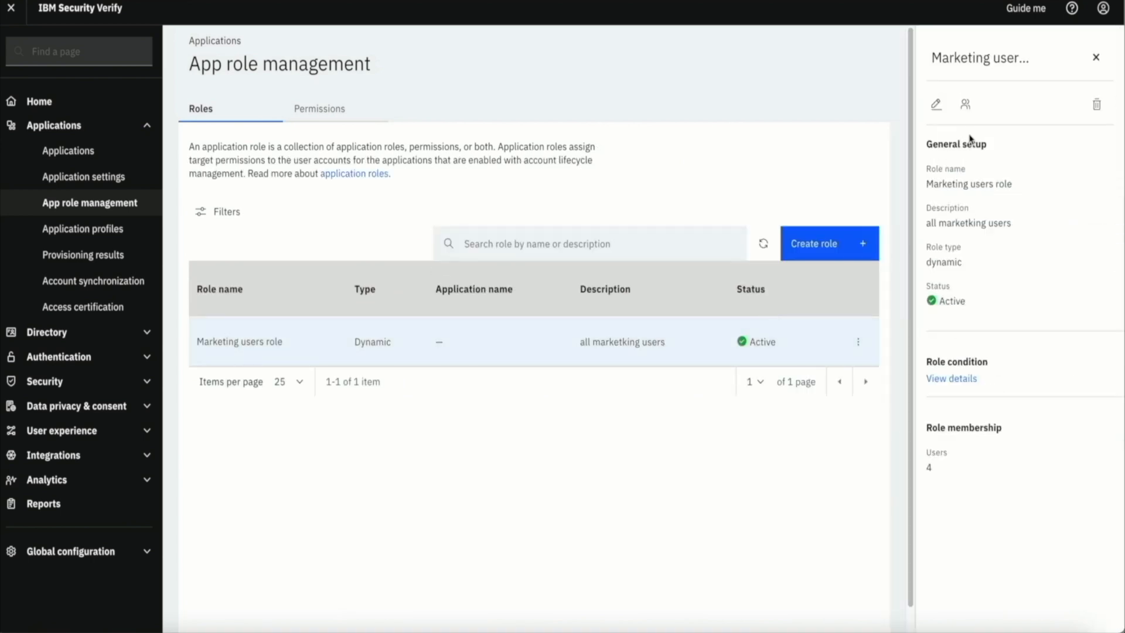
click(965, 105)
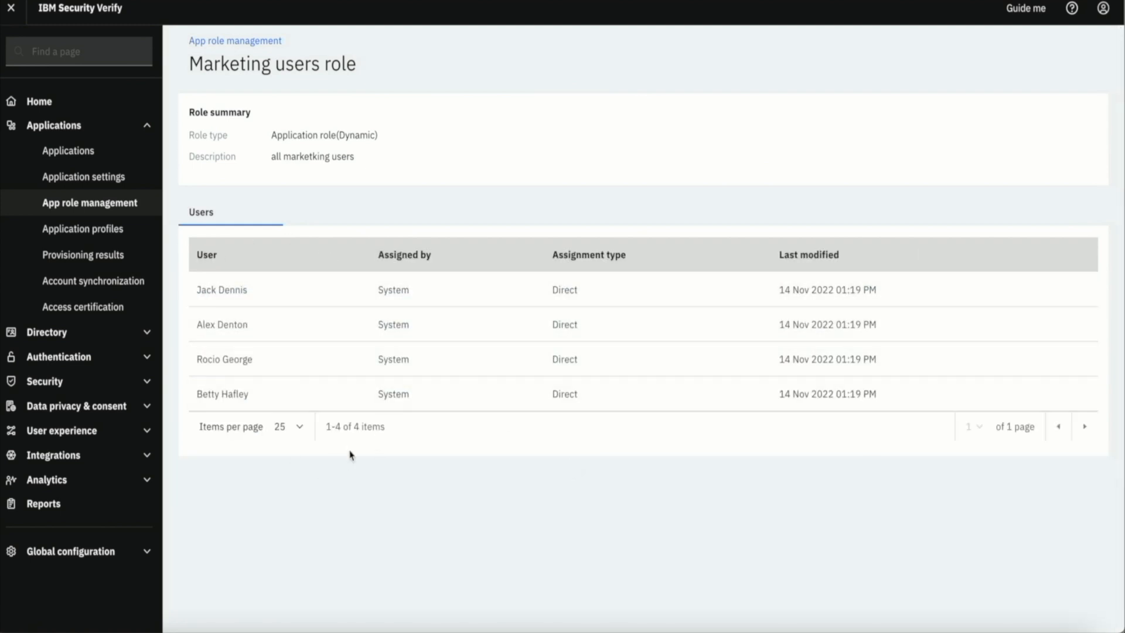
click(64, 257)
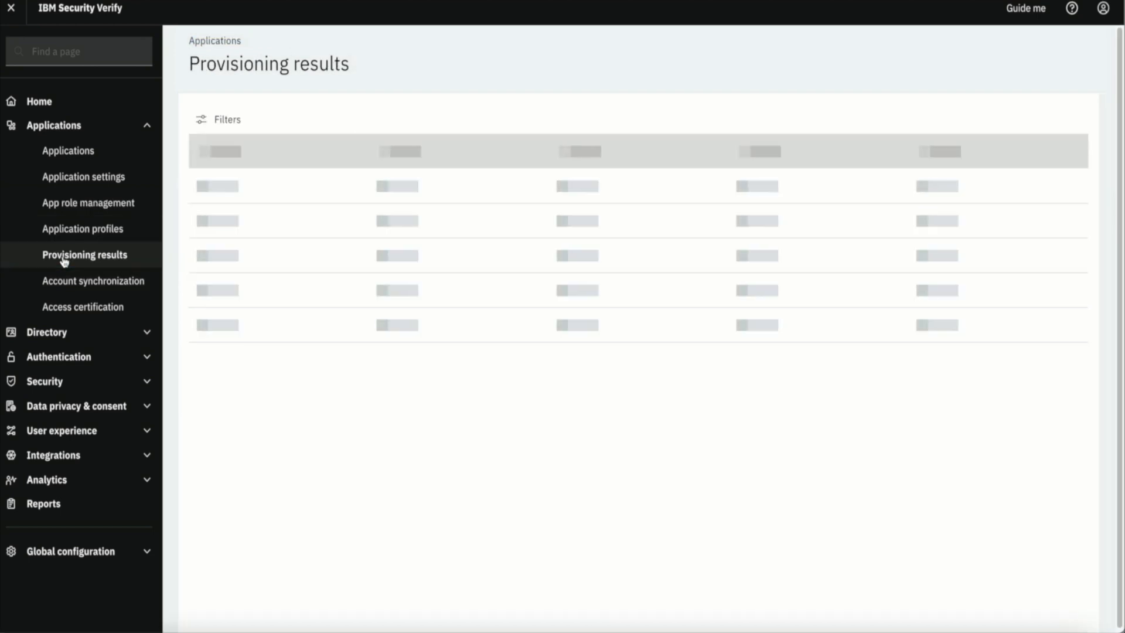